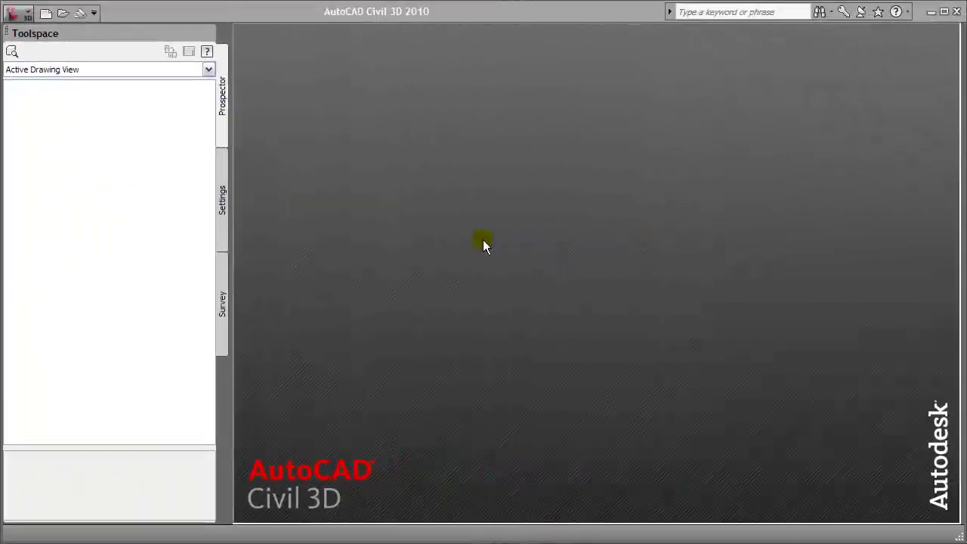
Open the drawing 06-00147XSURVEY.dwg from the Construction Set folder and zoom to its extents
click(63, 13)
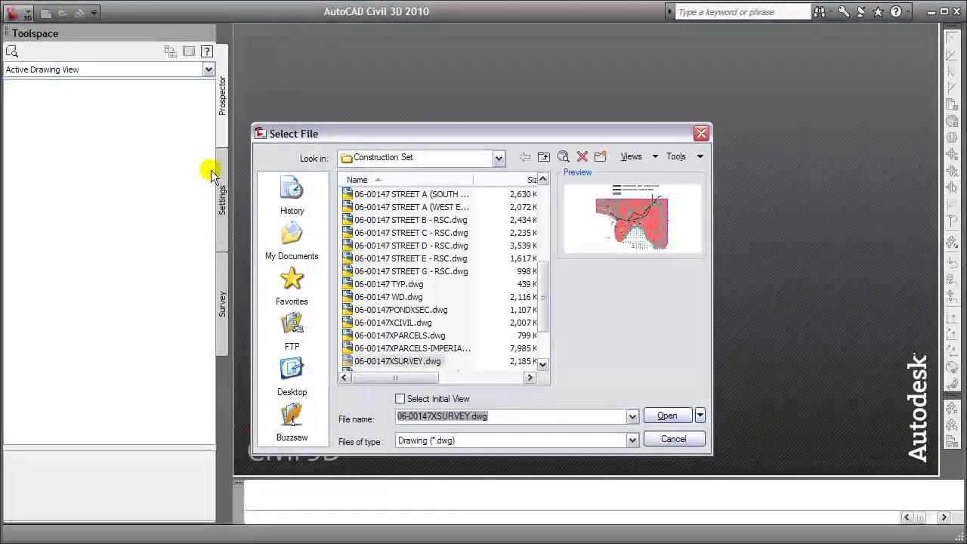
click(352, 361)
click(663, 416)
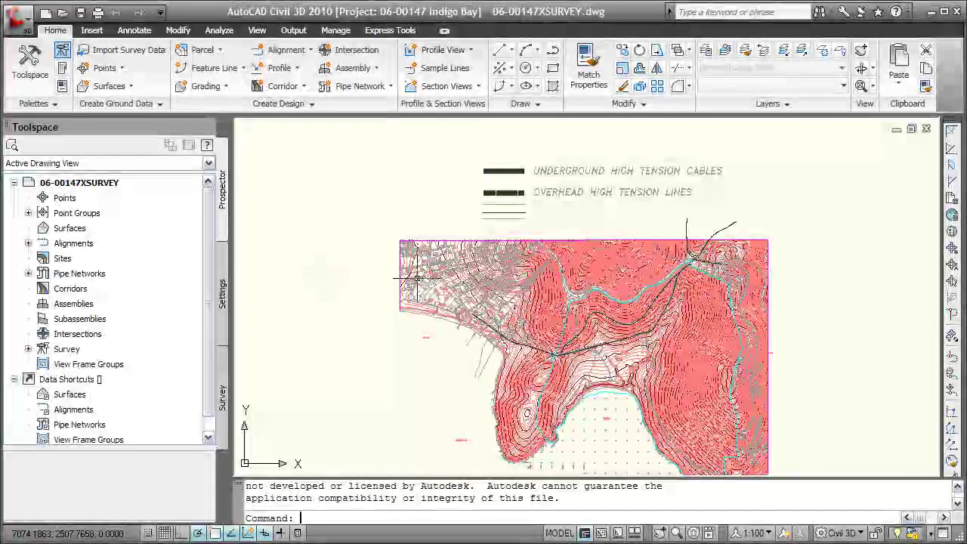
middle_click(379, 287)
middle_click(379, 287)
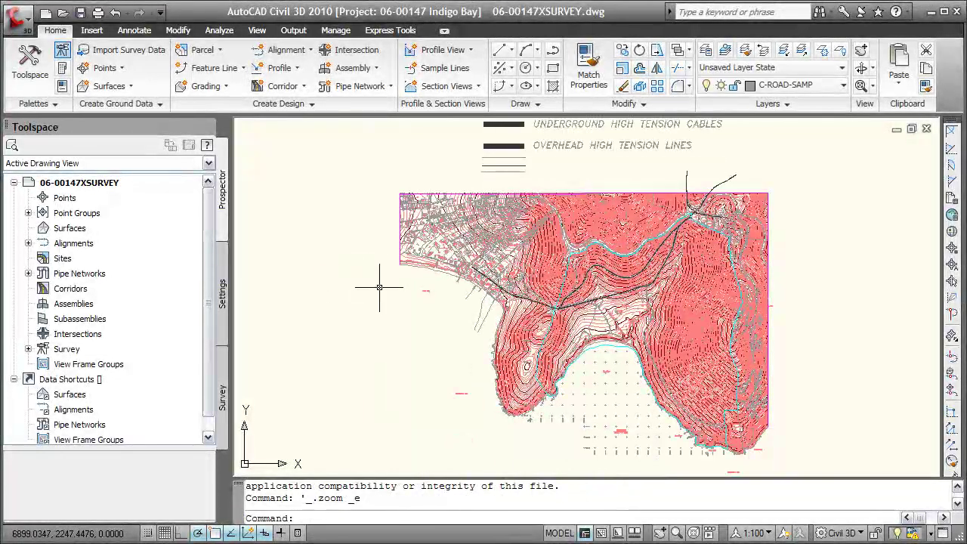
Start a DGN export of the drawing as 06-00147XSURVEY.dgn in V8 DGN format, in the Autodesk folder
click(20, 21)
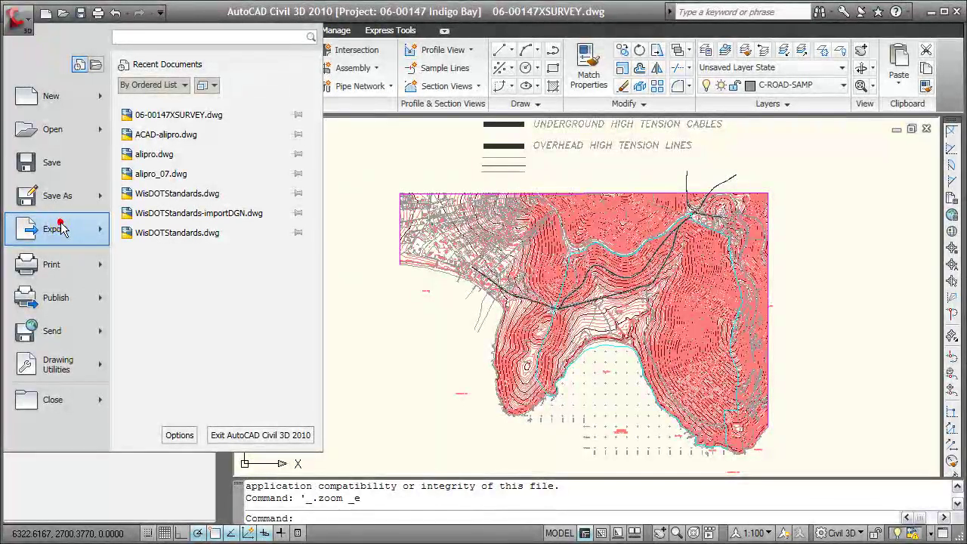
click(60, 224)
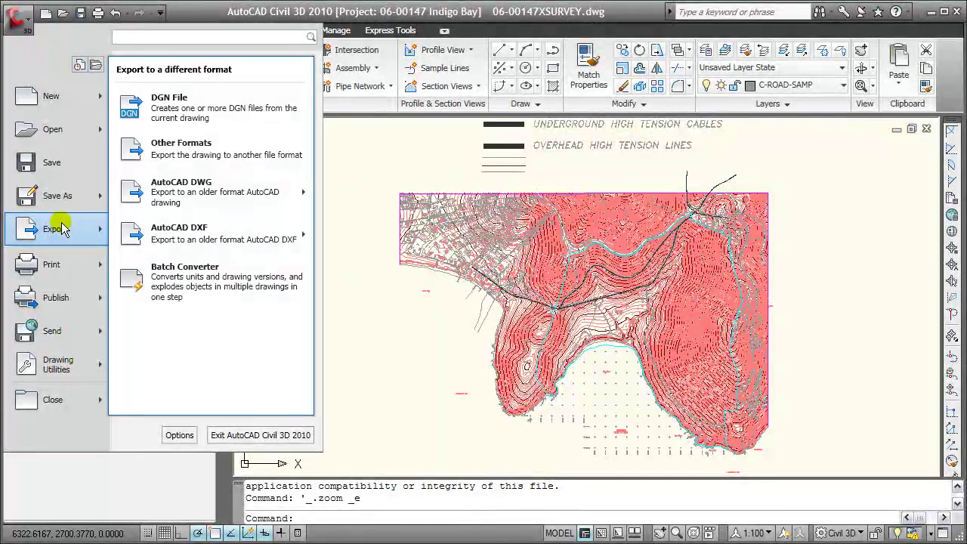
click(171, 110)
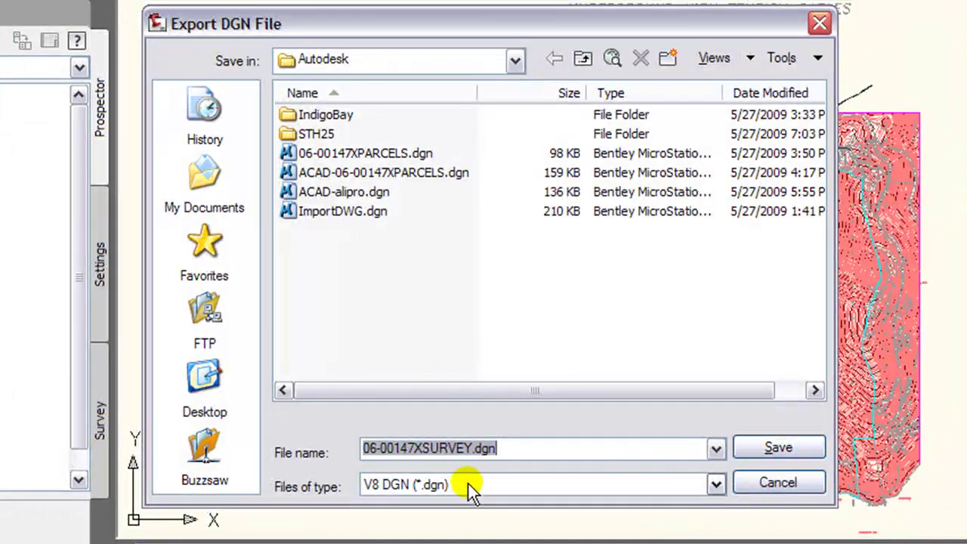
click(461, 486)
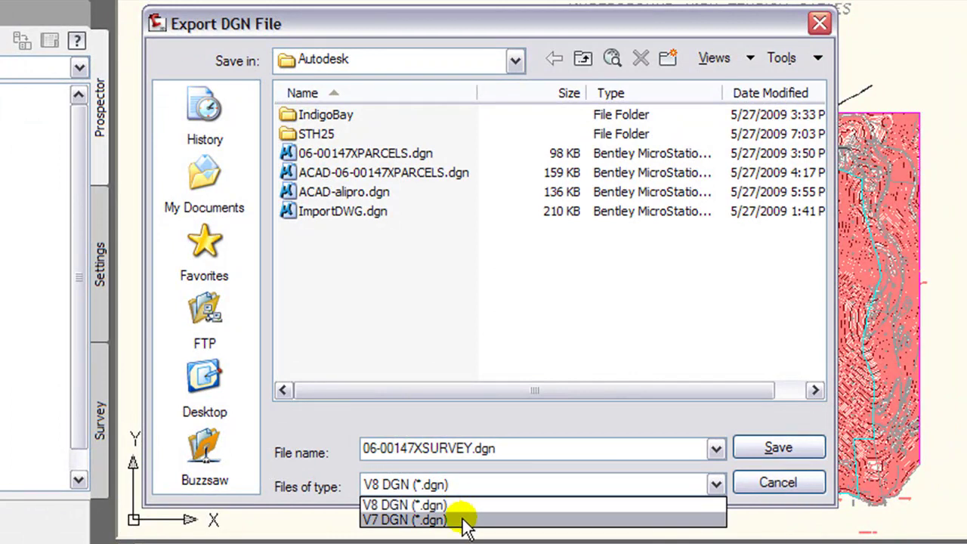
click(462, 506)
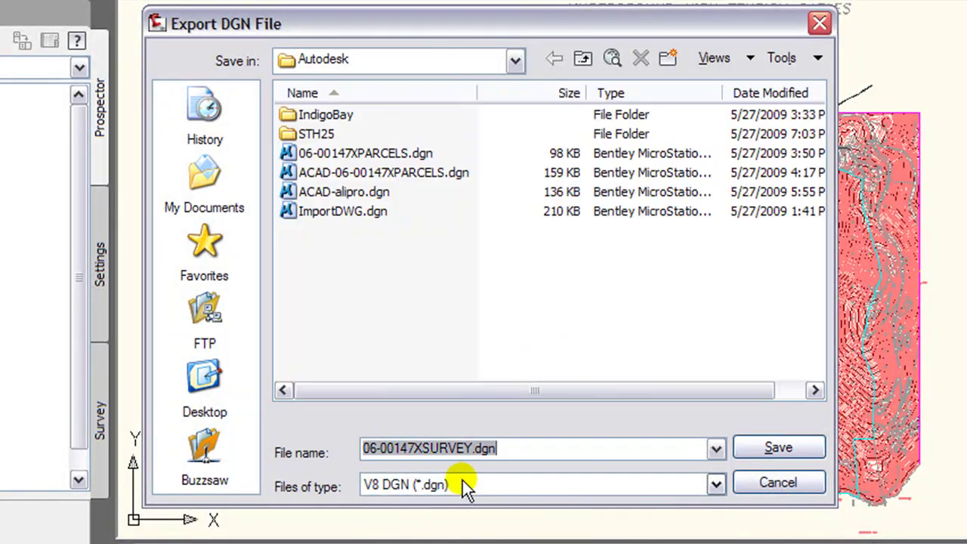
click(778, 449)
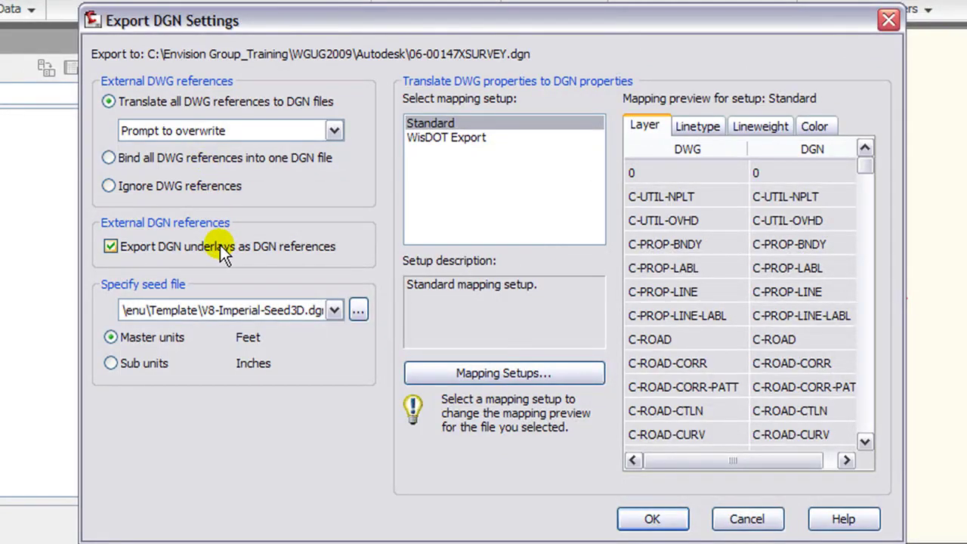
Specify V8-Imperial-Seed3D.dgn from the Template folder as the export seed file, with conversion to master units
click(358, 311)
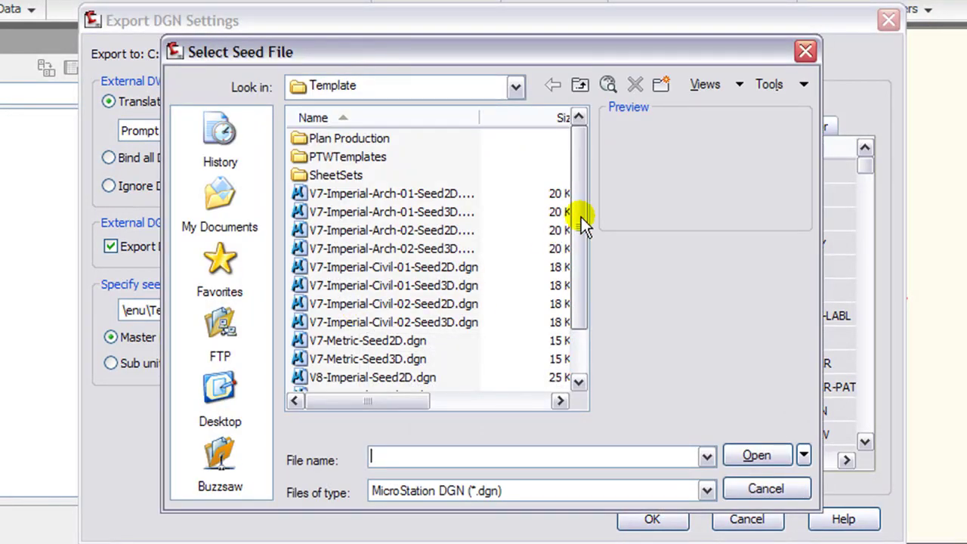
drag(583, 219, 585, 244)
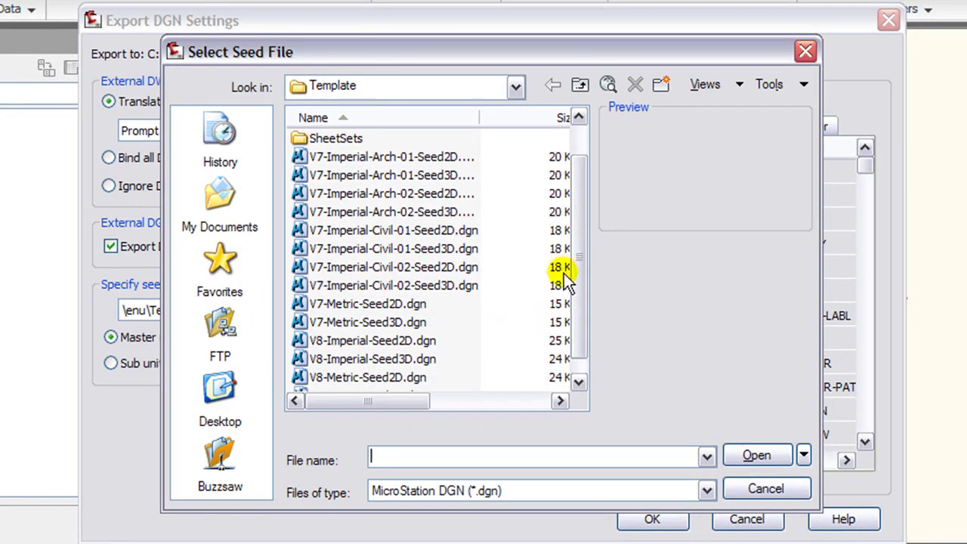
drag(579, 301, 579, 319)
click(377, 322)
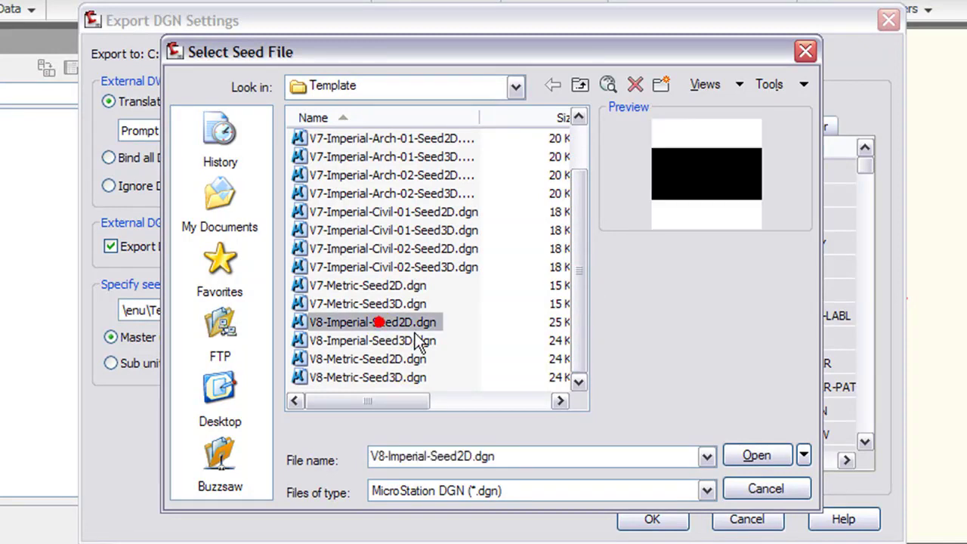
click(420, 339)
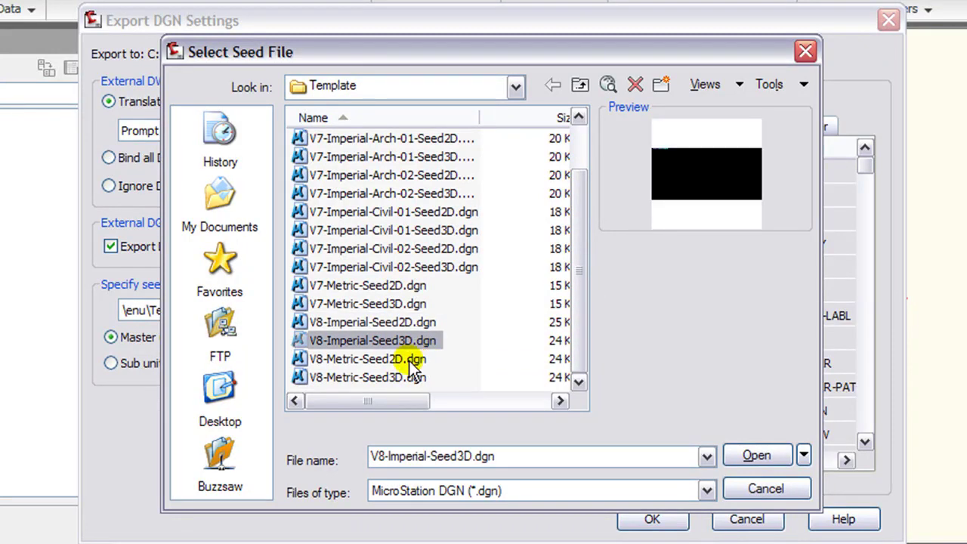
click(412, 362)
click(414, 380)
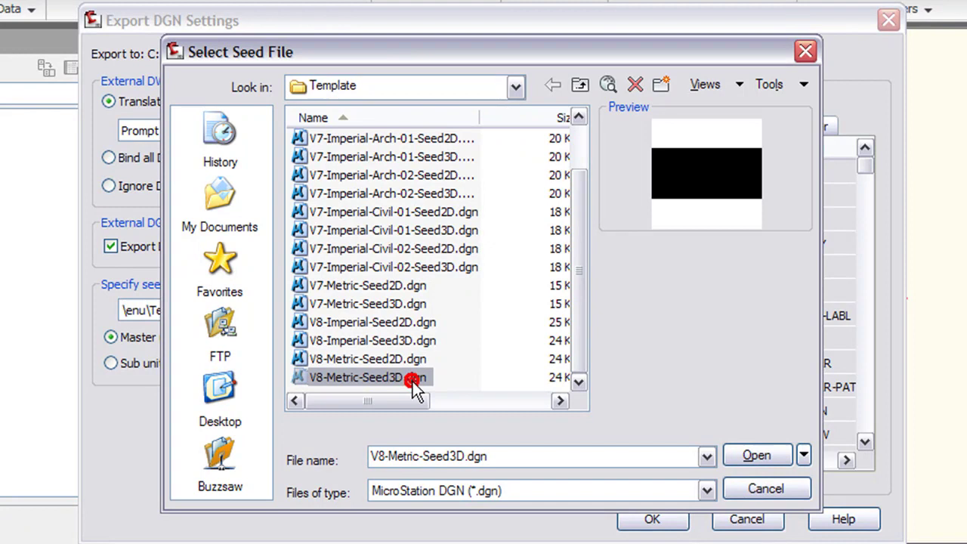
click(414, 338)
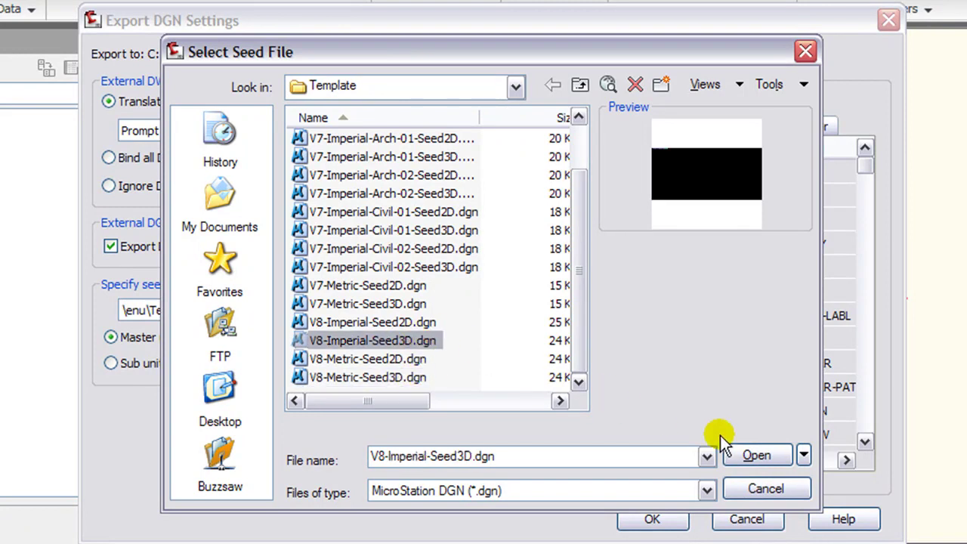
click(753, 455)
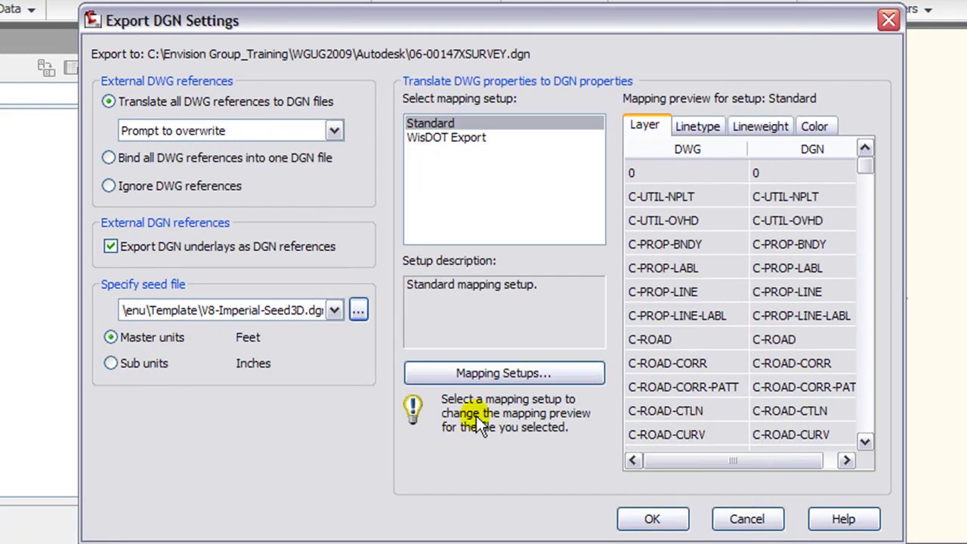
click(133, 339)
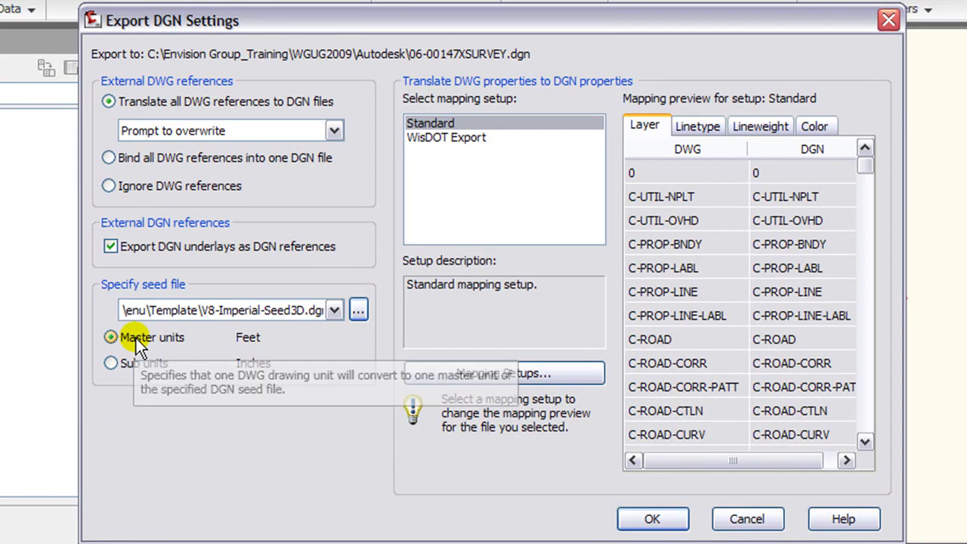
Create a new DGN export mapping setup named IndigoBay Export, based on Standard
click(503, 372)
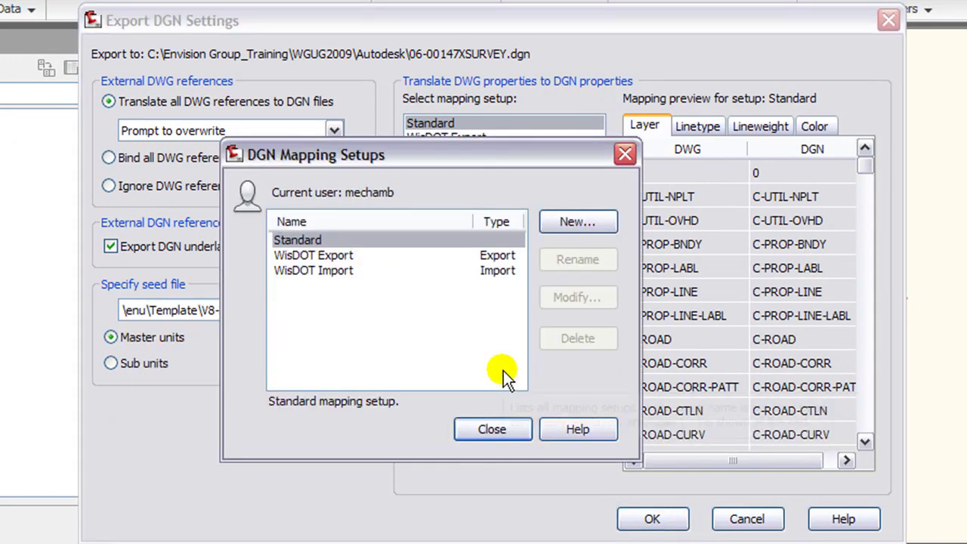
click(585, 220)
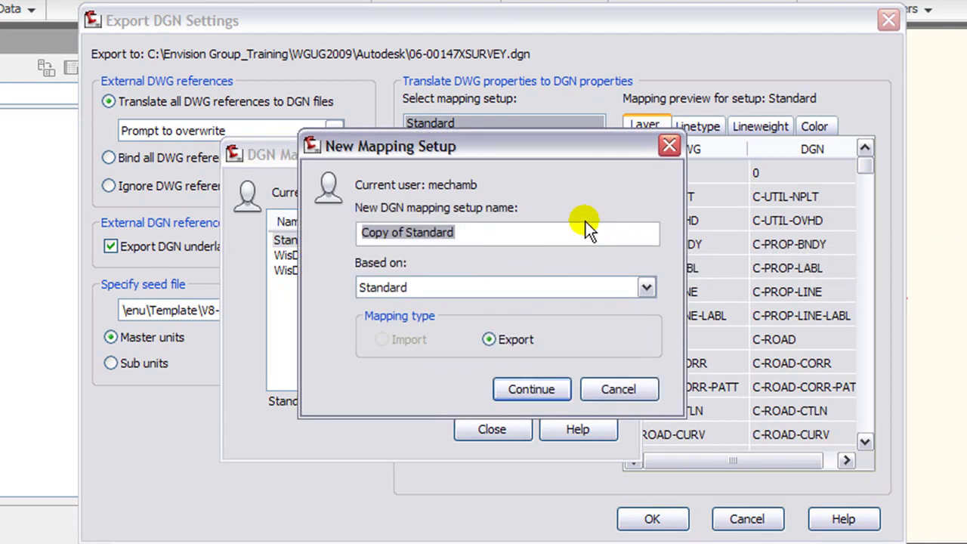
key(BackSpace)
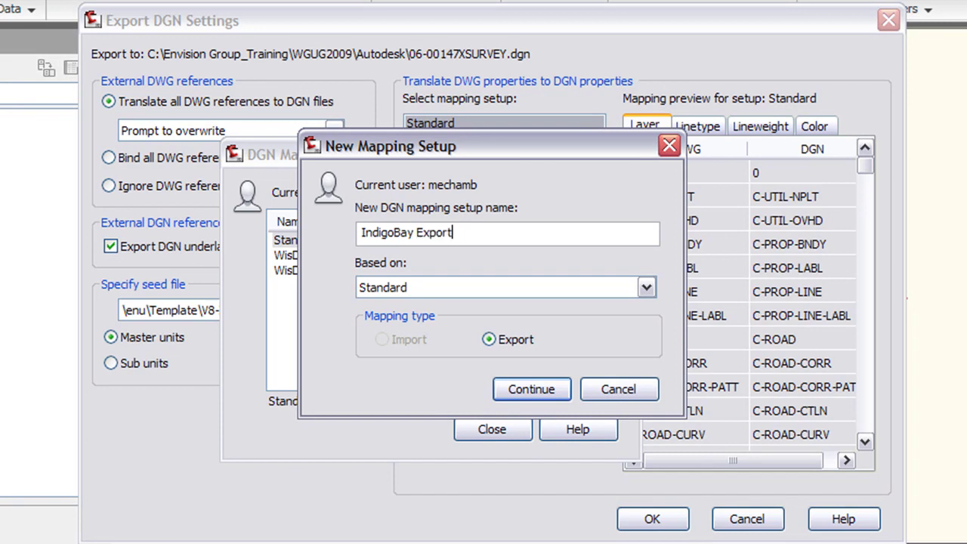
click(544, 384)
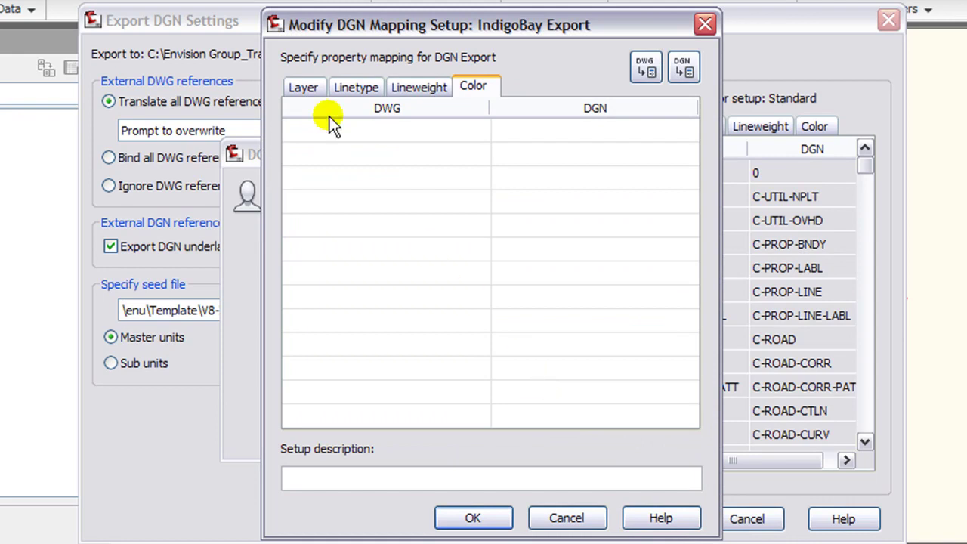
Map DWG layer 0 to the DGN level Default in the IndigoBay Export setup
click(305, 86)
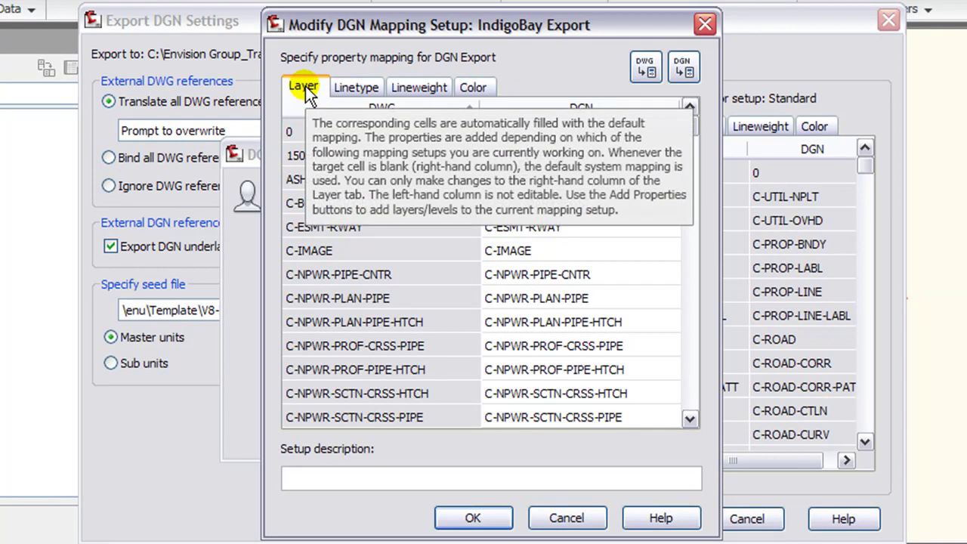
click(528, 132)
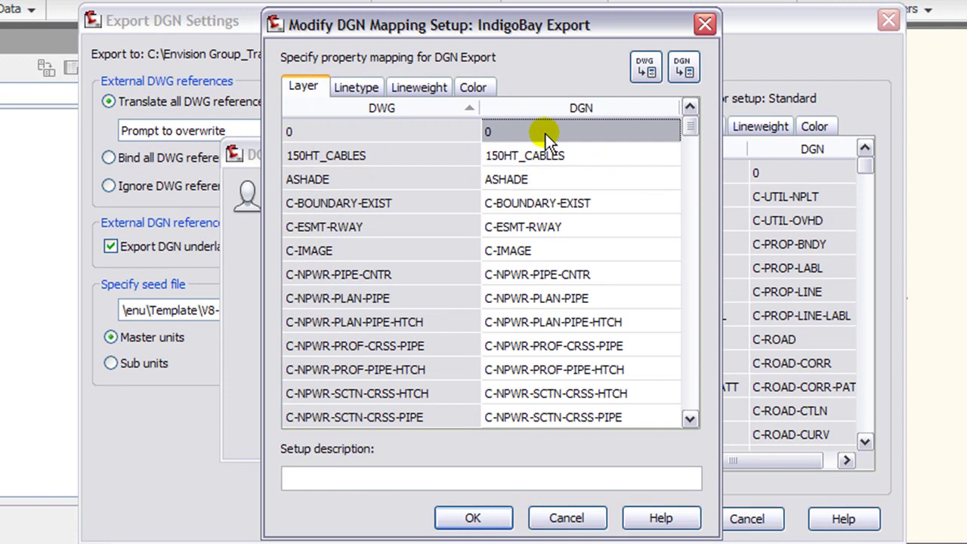
click(646, 131)
click(669, 132)
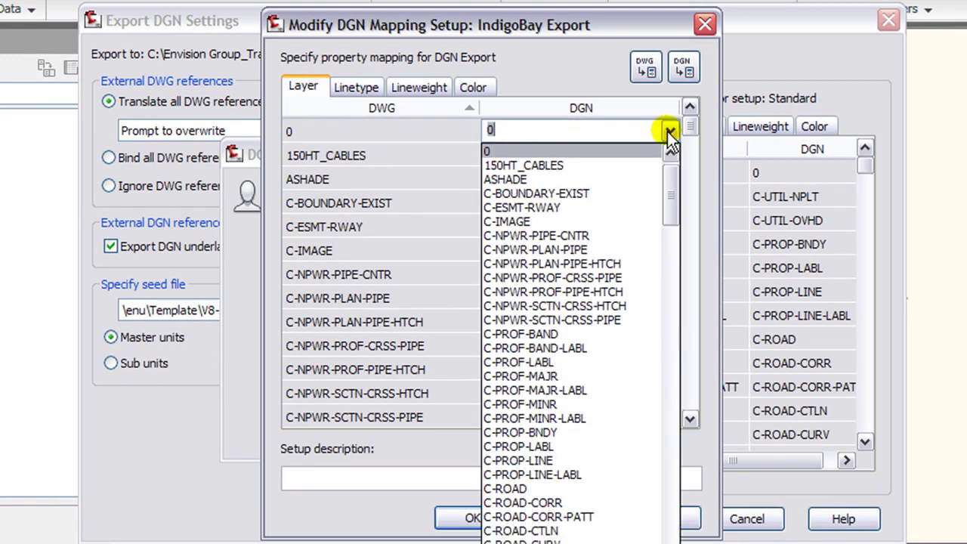
key(BackSpace)
text(d)
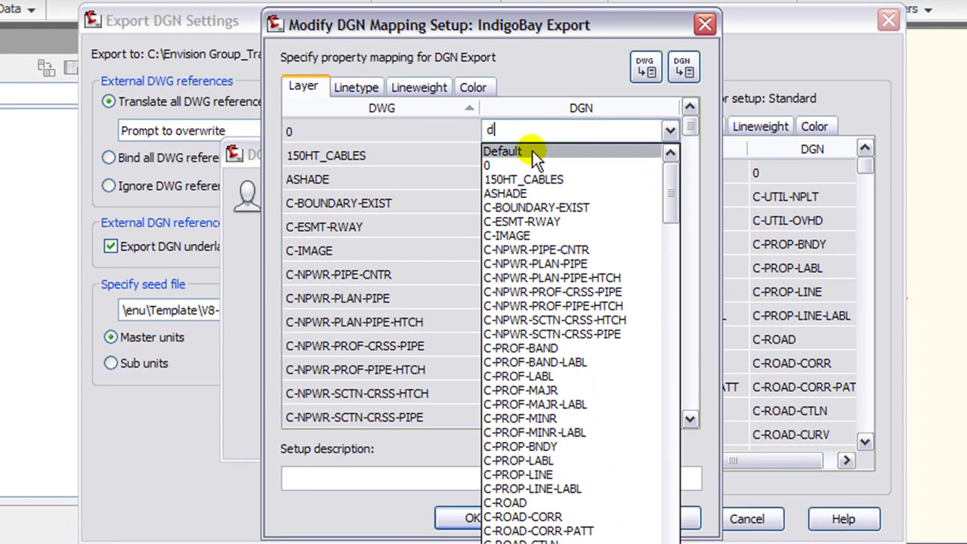
click(533, 151)
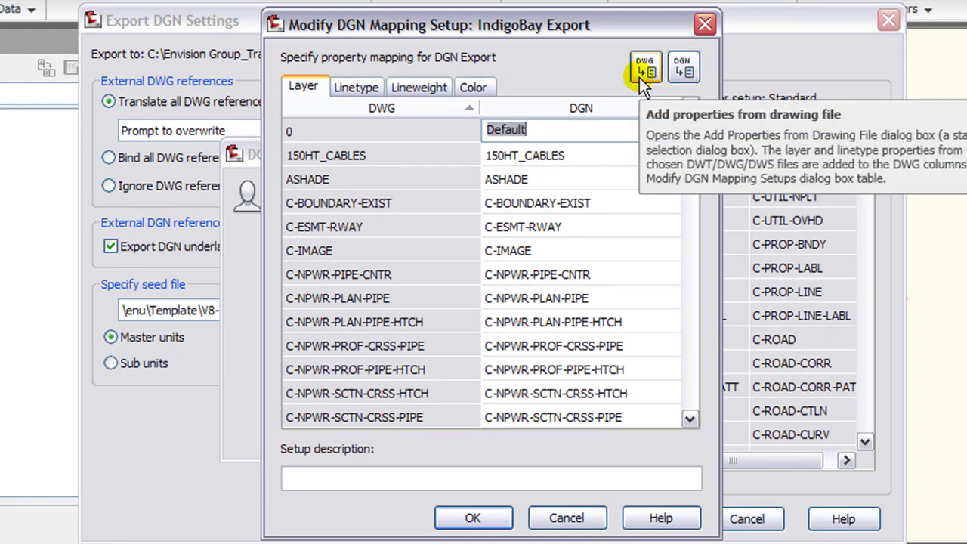
Map the DWG linetype Continuous to DGN line style 0
click(355, 87)
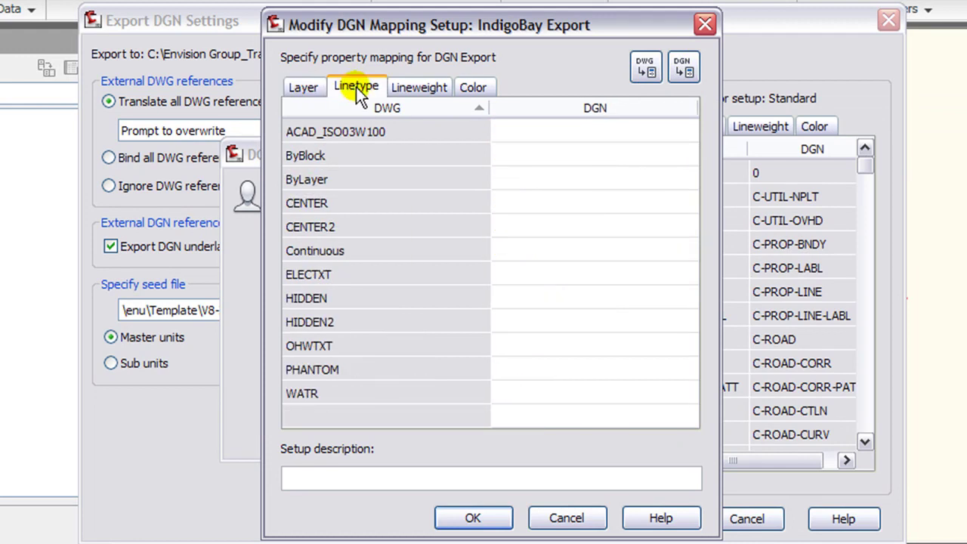
click(388, 252)
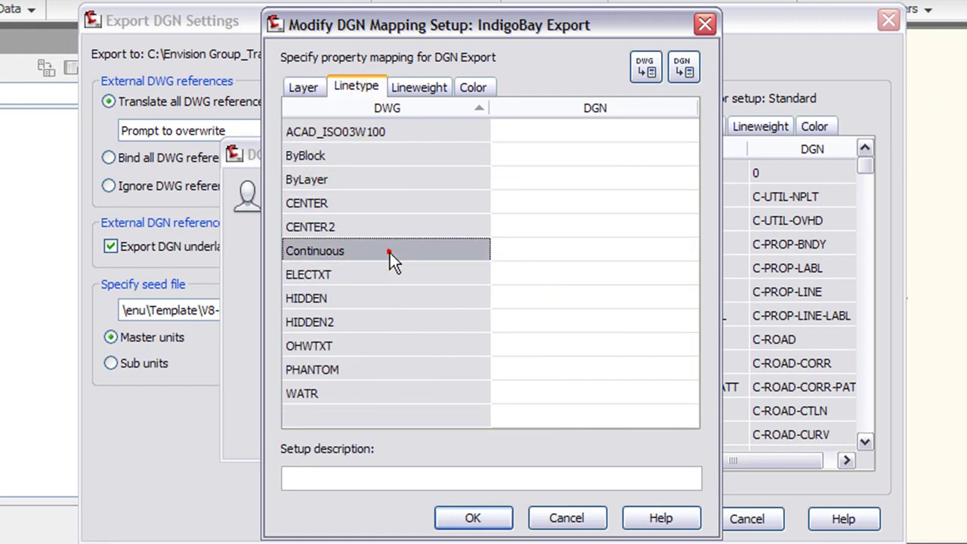
click(516, 252)
click(666, 251)
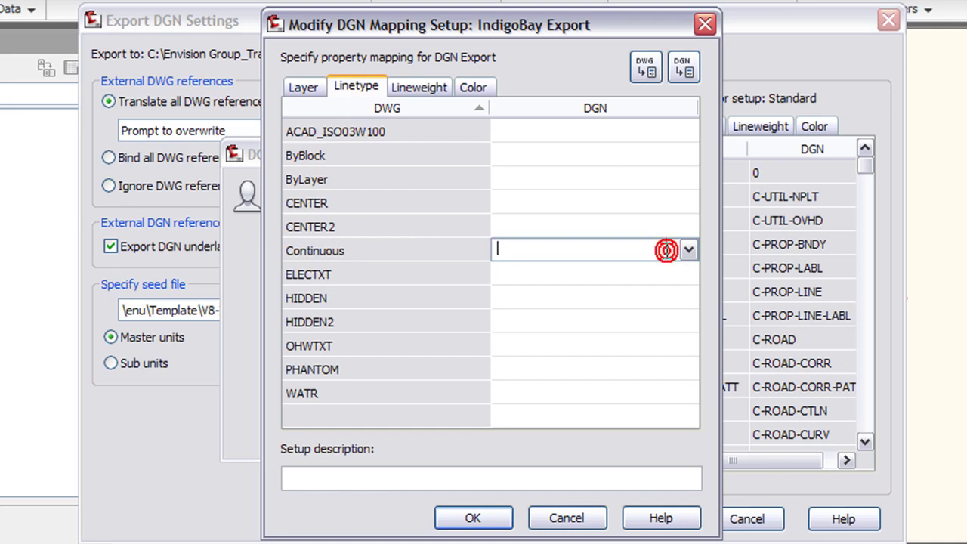
click(686, 251)
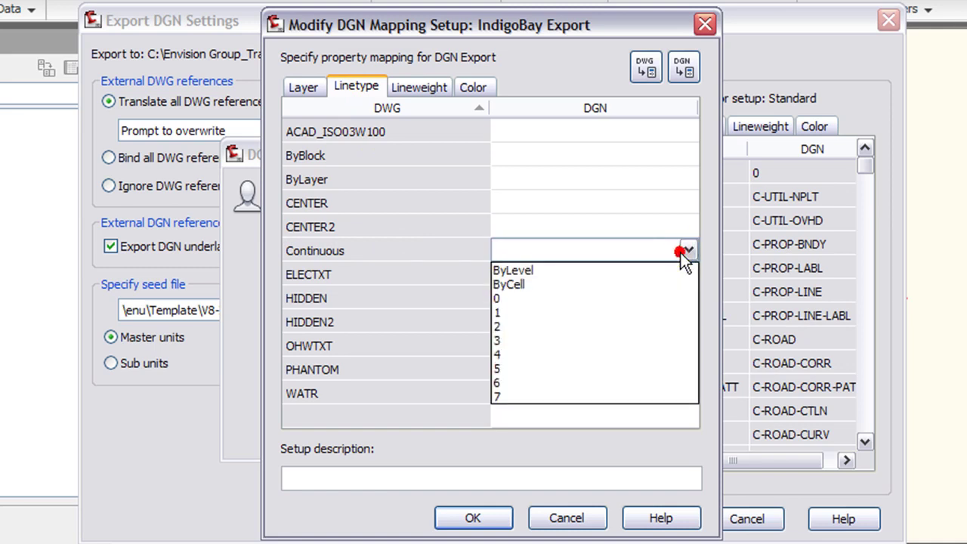
click(596, 300)
click(531, 229)
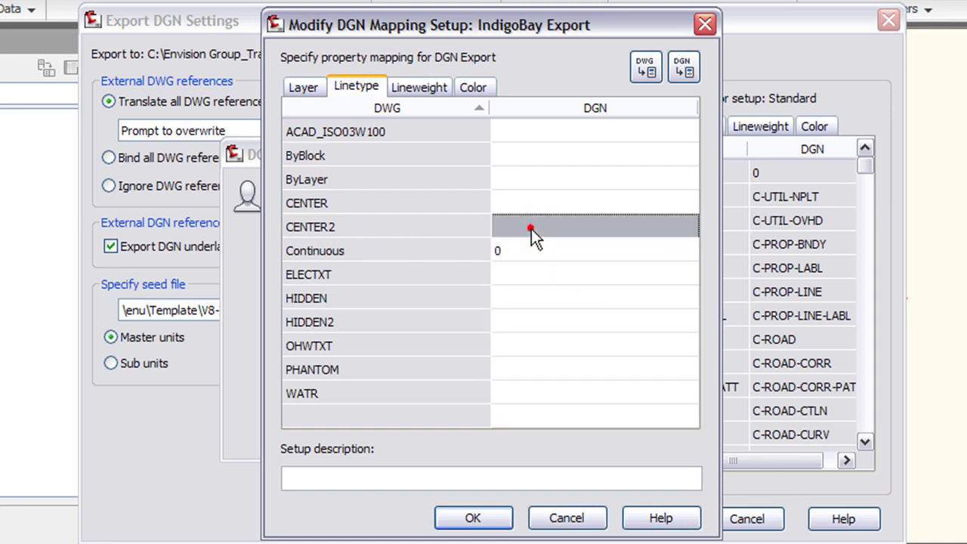
Review the lineweight mappings between DWG and DGN, from 0.00 mm through 2.11 mm, ByBlock and ByLayer
click(408, 90)
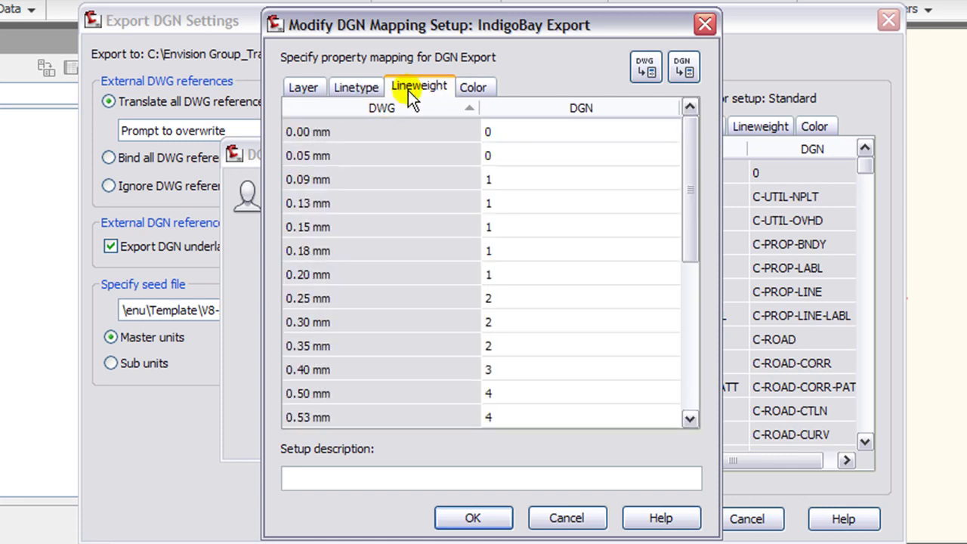
click(523, 136)
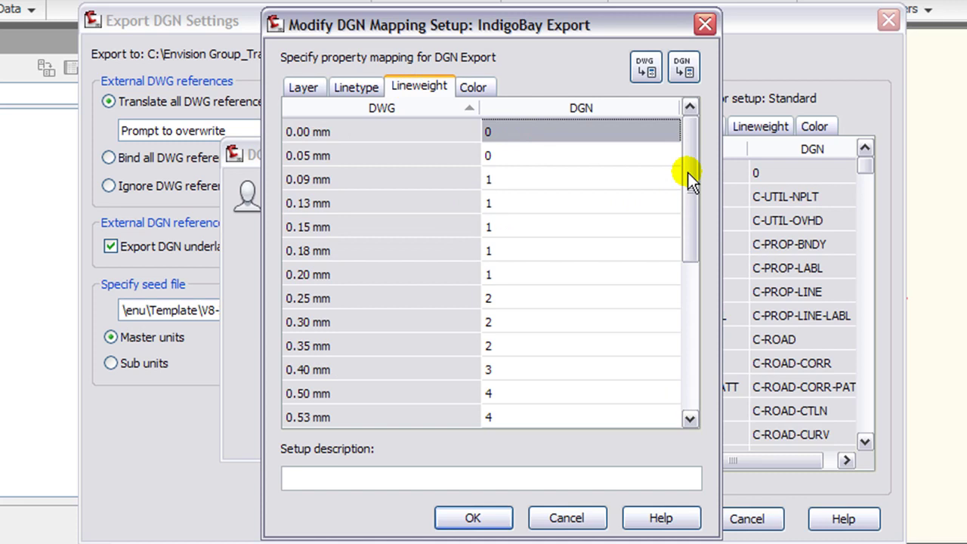
drag(687, 172, 668, 330)
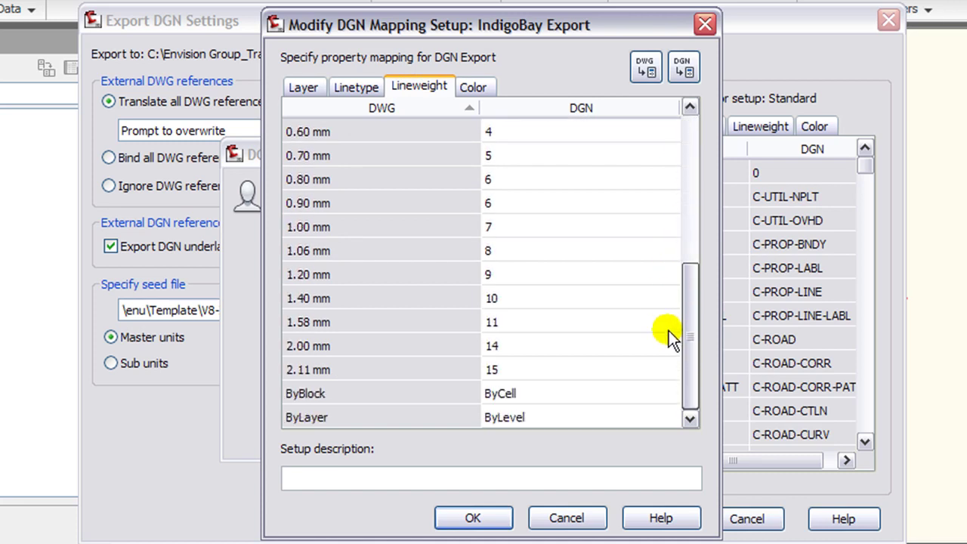
click(522, 370)
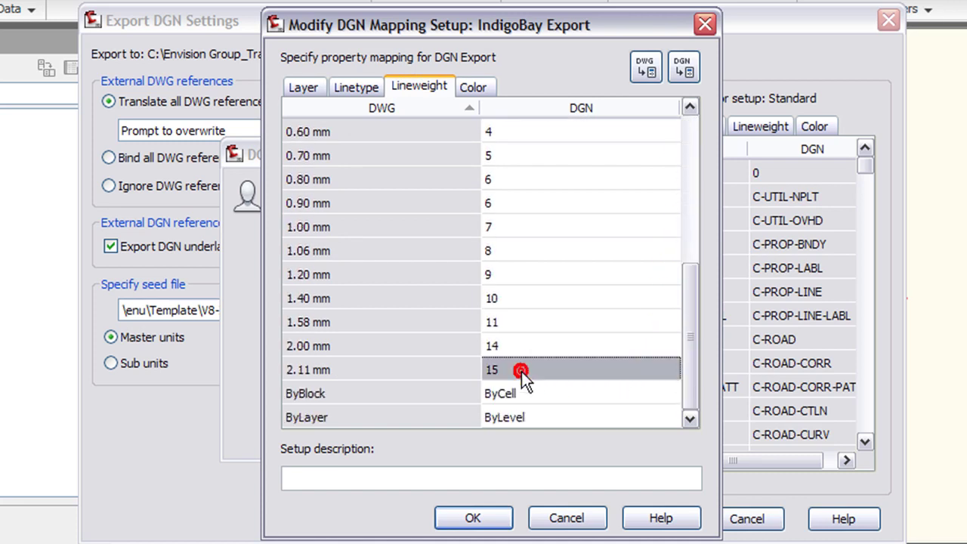
Add a color mapping to the IndigoBay Export setup that assigns DWG Red to DGN color 1
click(474, 88)
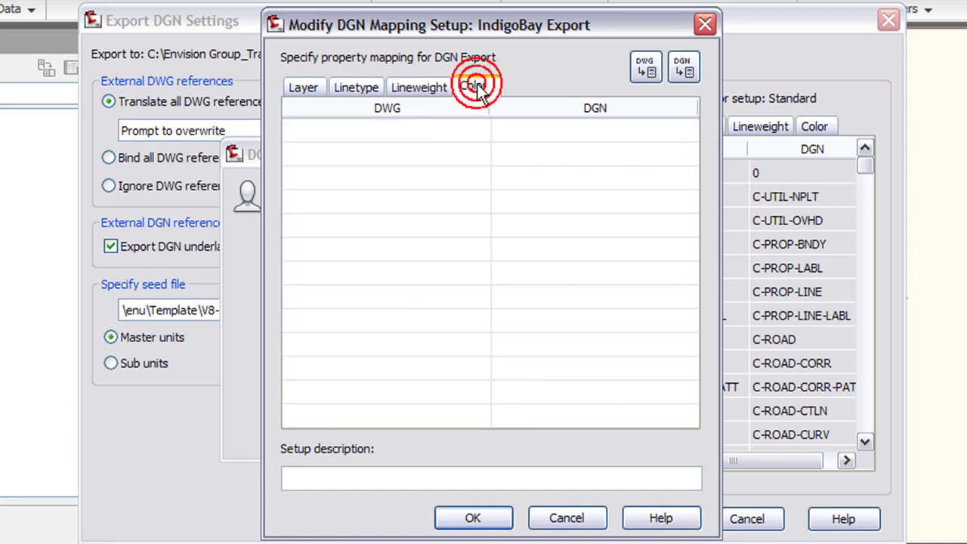
right_click(528, 129)
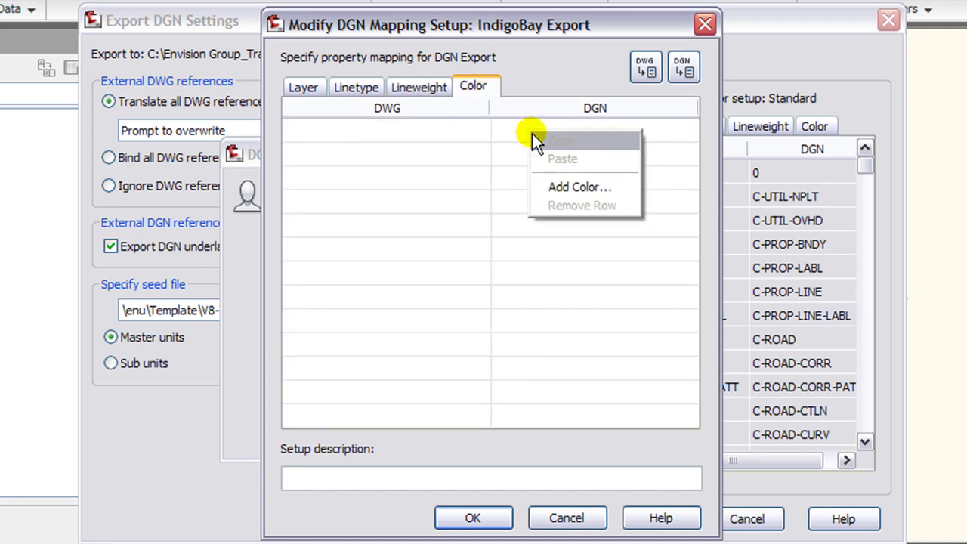
click(571, 188)
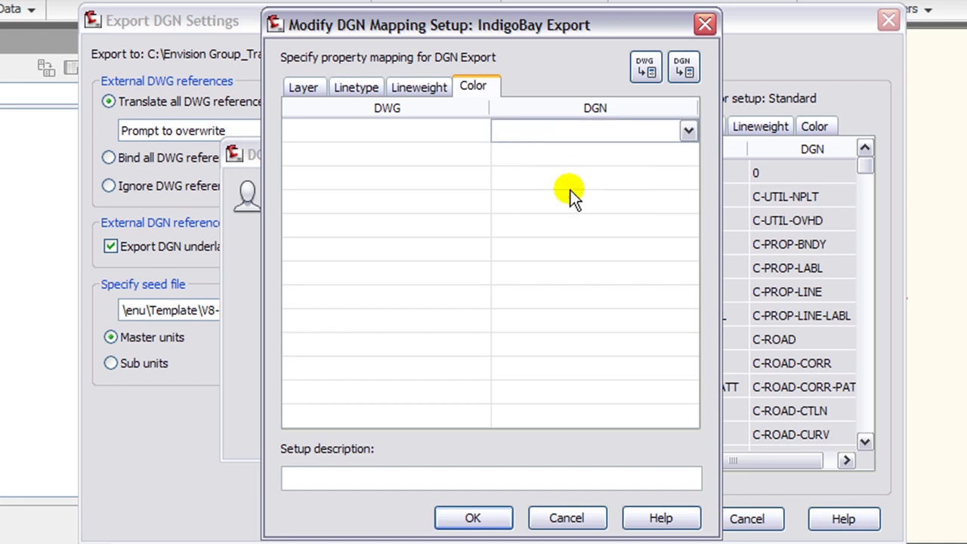
text(1)
click(570, 190)
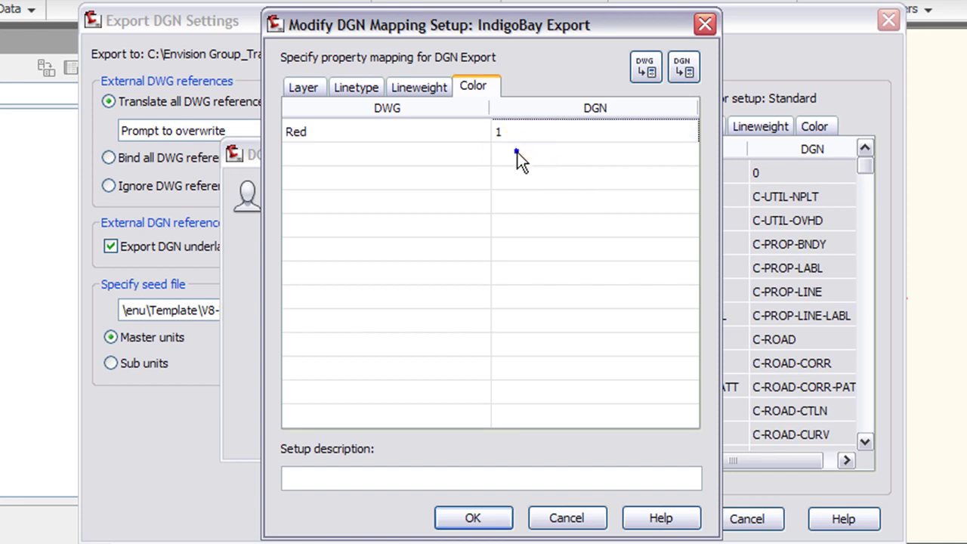
Add a second color mapping that assigns DWG Yellow to DGN color 2
right_click(516, 152)
click(559, 205)
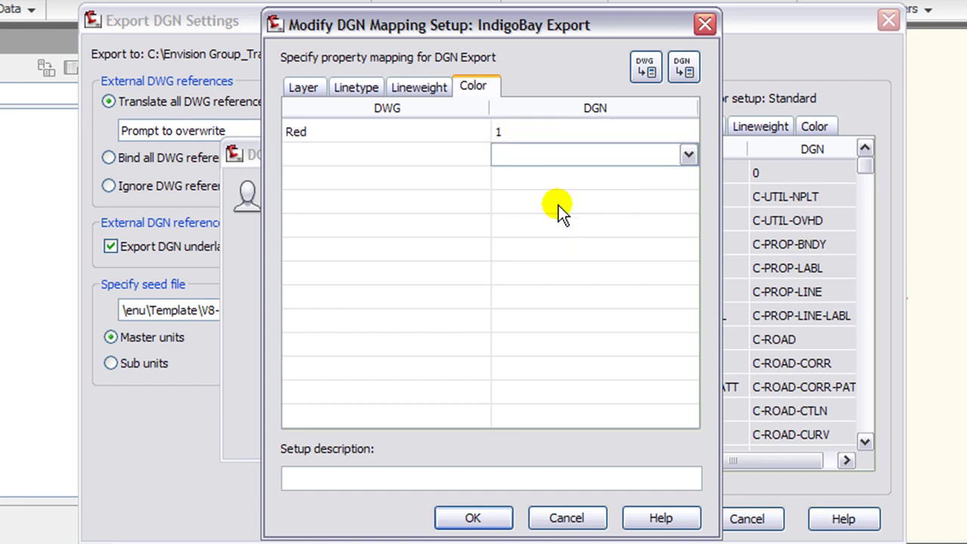
text(2)
click(556, 205)
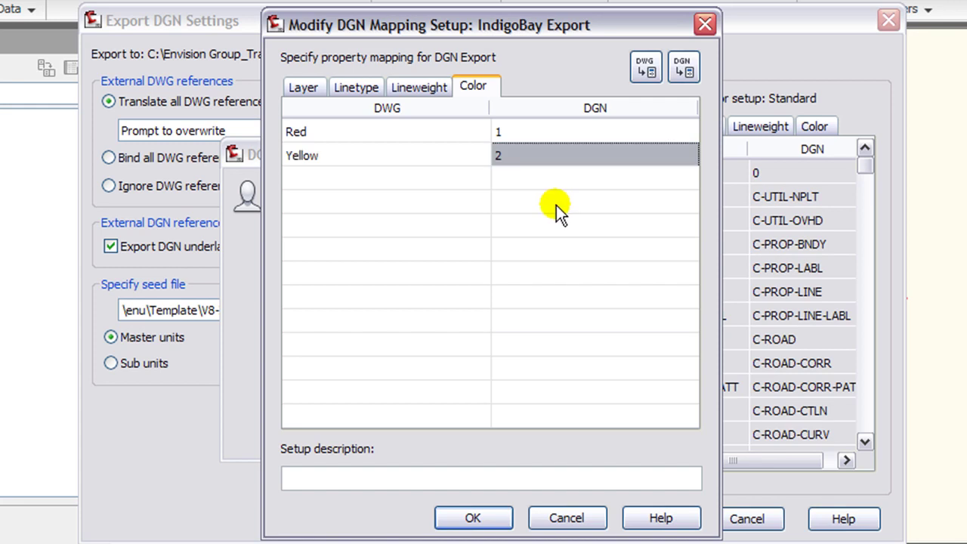
Examine the DWG color choices for the Yellow row, including index colors, true color and color books, without changing the color
click(344, 154)
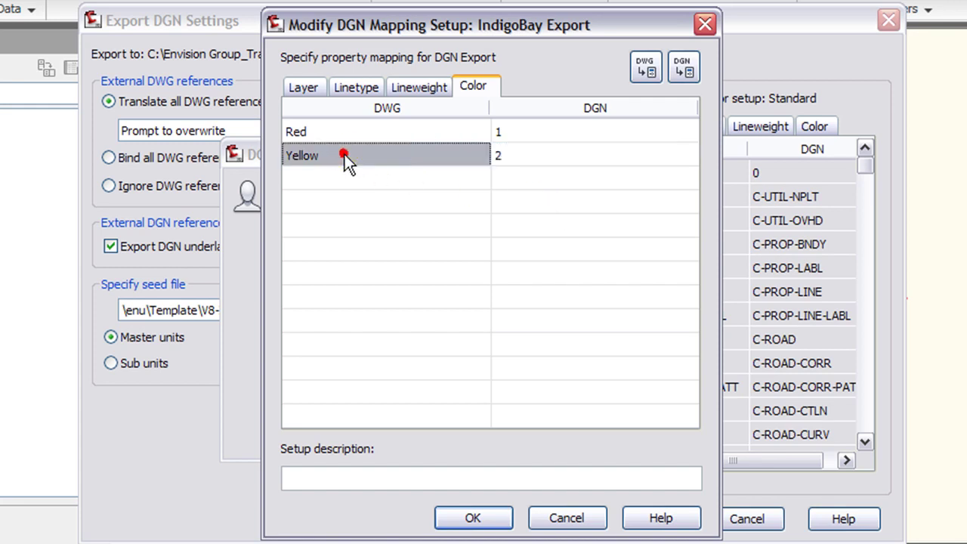
click(465, 155)
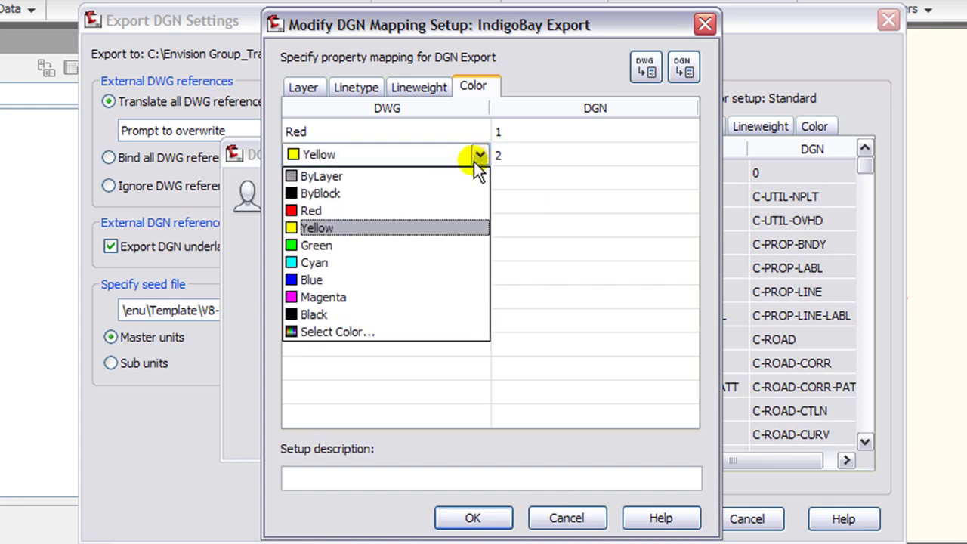
click(435, 332)
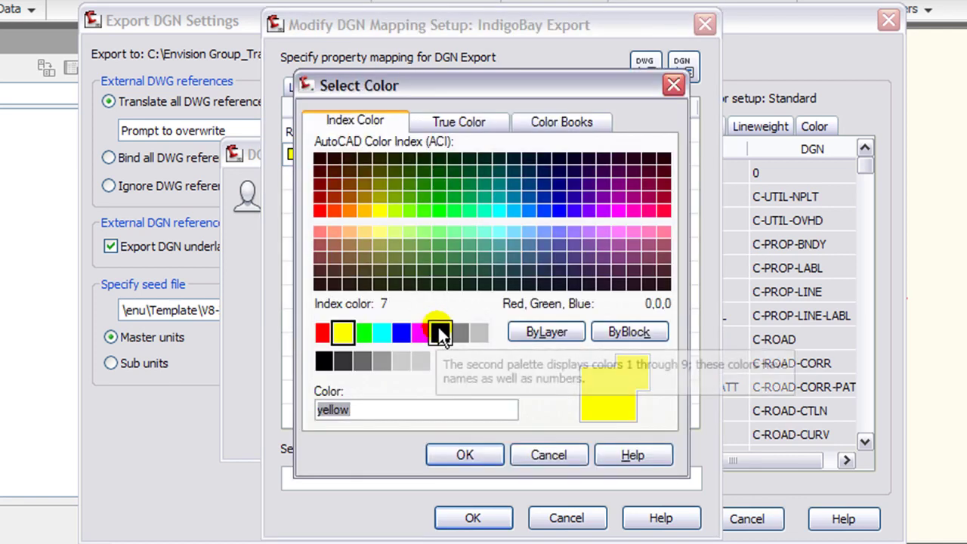
click(458, 126)
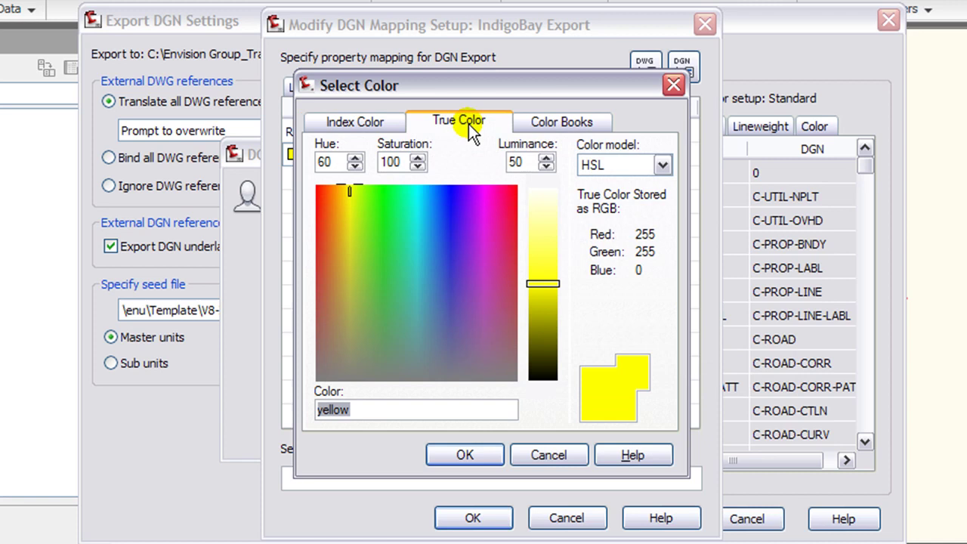
click(559, 125)
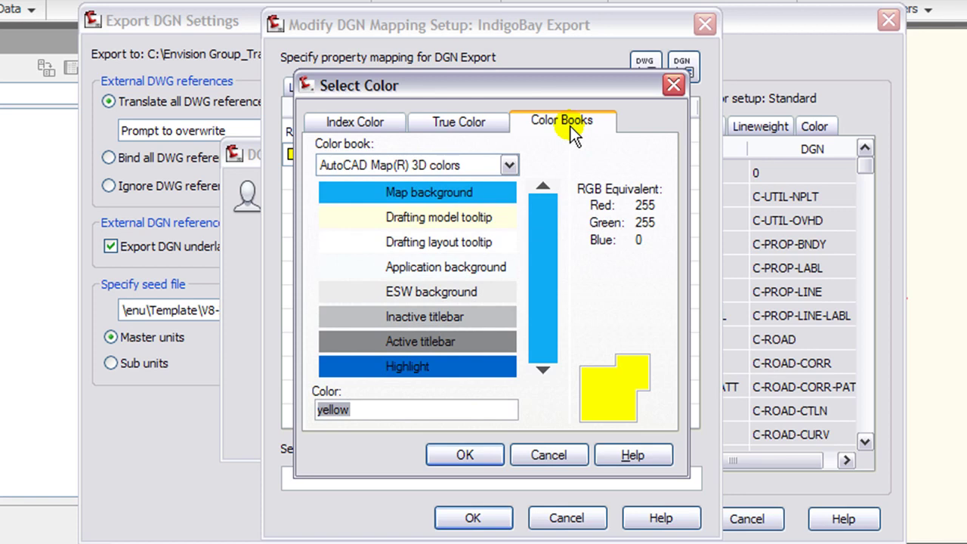
click(550, 453)
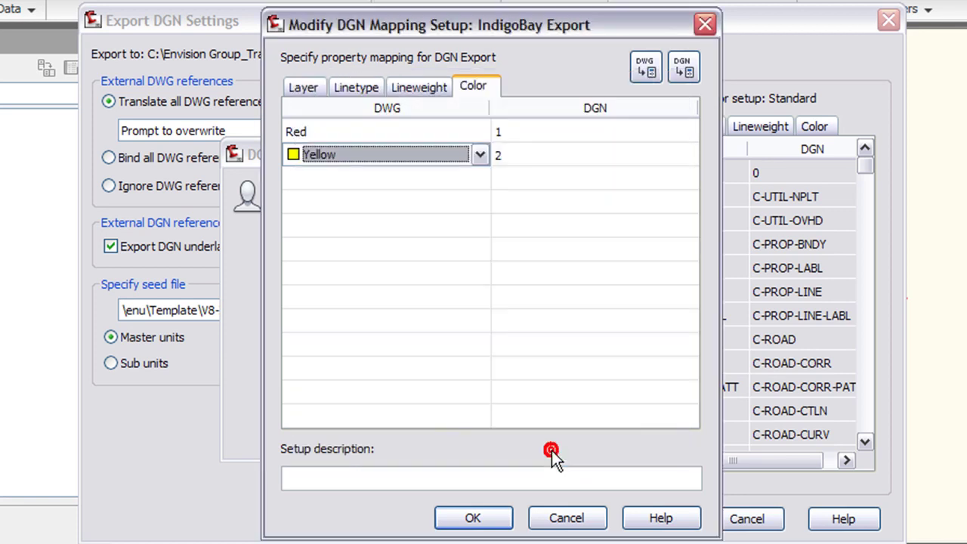
Recheck the lineweight, linetype and layer mappings, save the IndigoBay Export setup and select it for the export
click(423, 88)
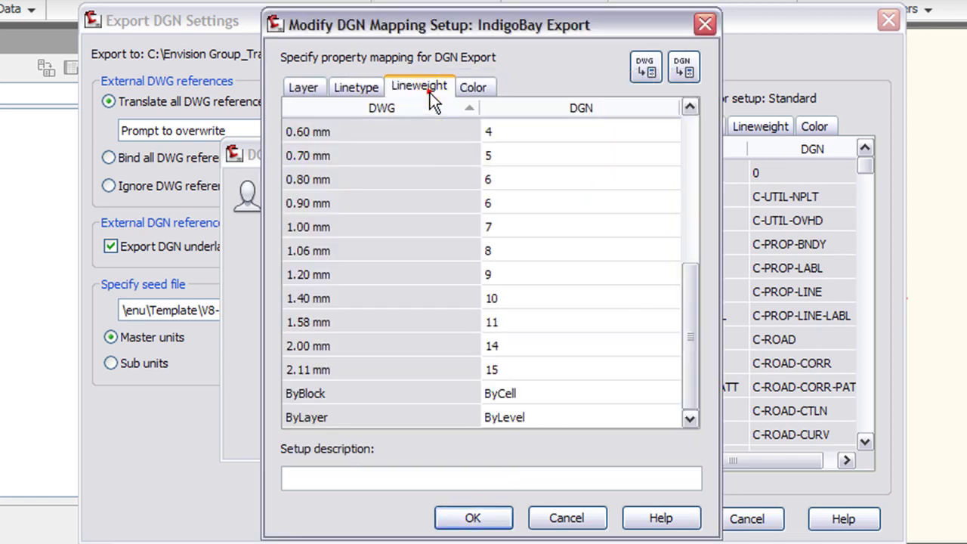
click(352, 87)
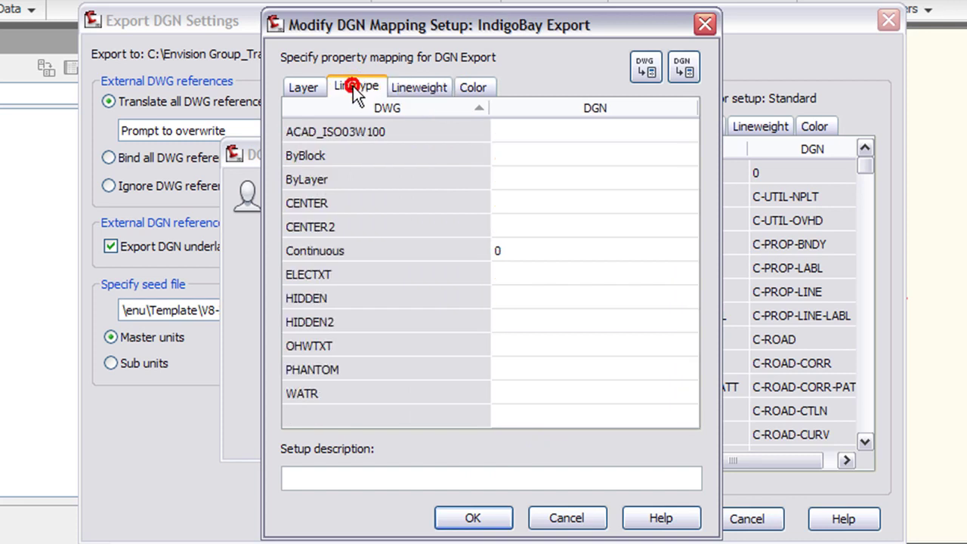
click(304, 88)
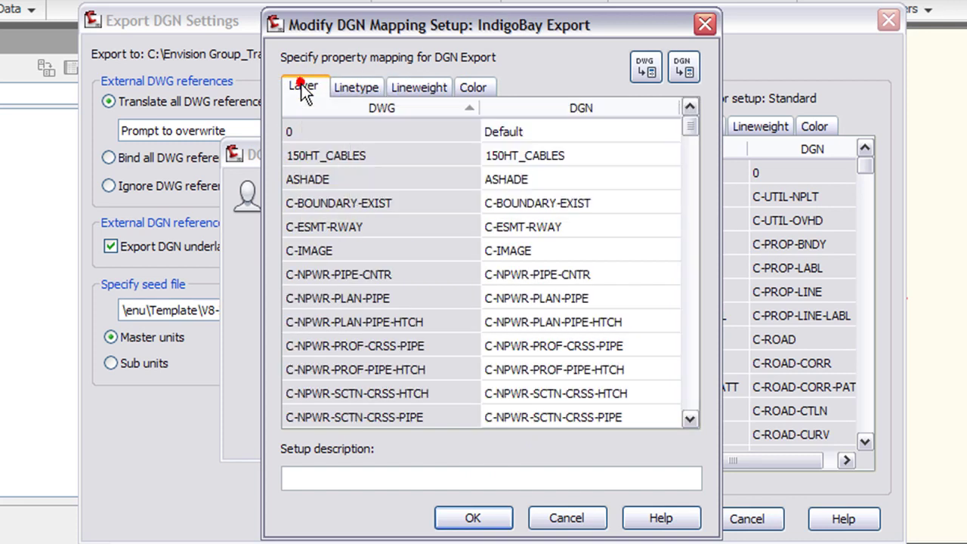
click(474, 528)
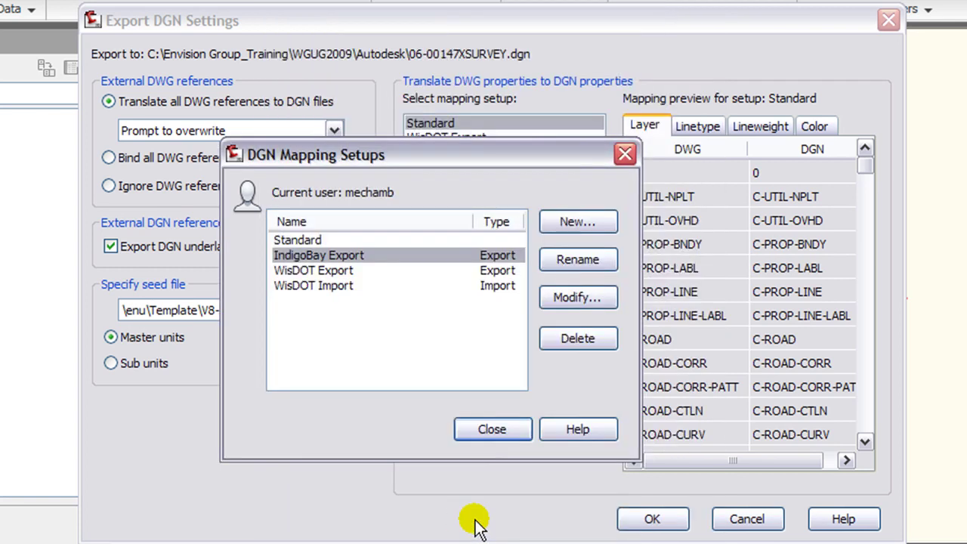
click(494, 430)
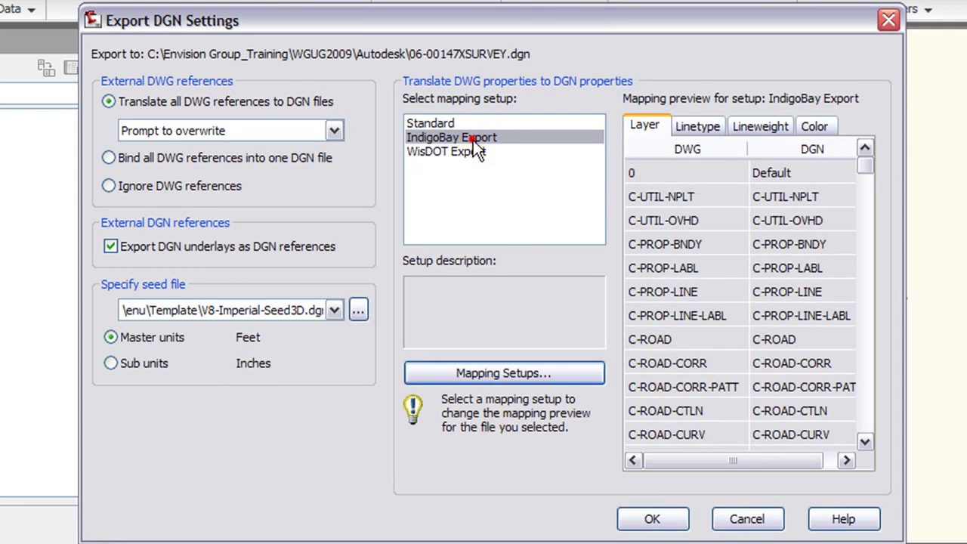
Check the IndigoBay Export preview for layers, linetypes, lineweights and colors, and export the drawing to DGN
click(643, 123)
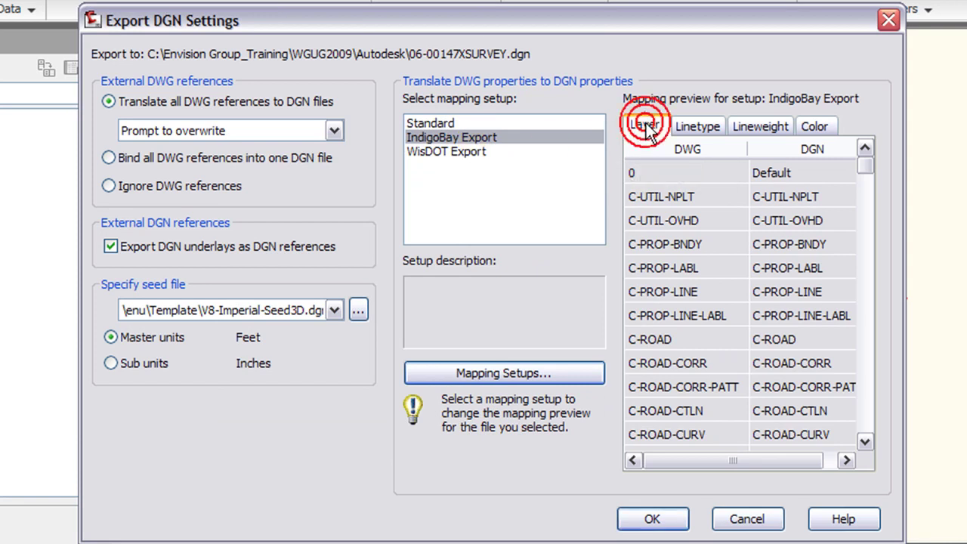
click(702, 125)
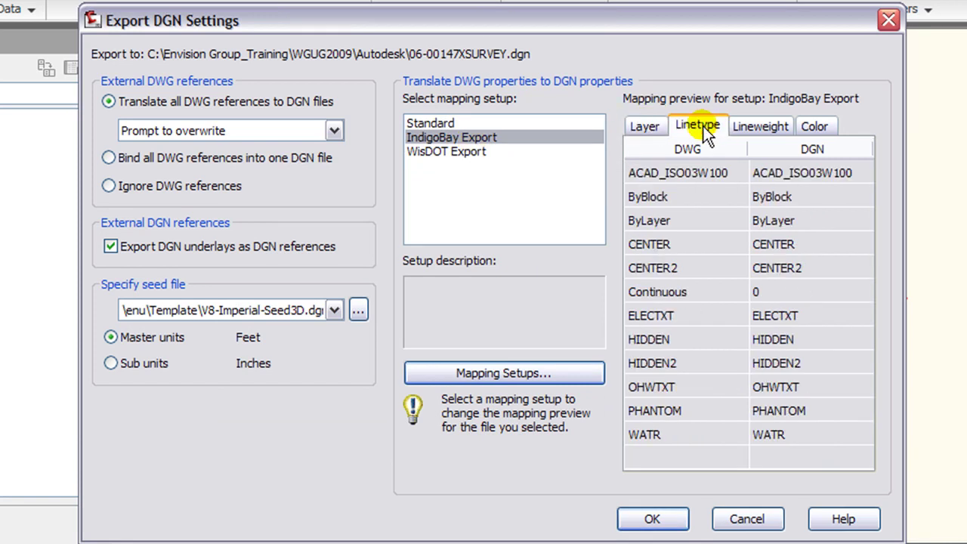
click(752, 126)
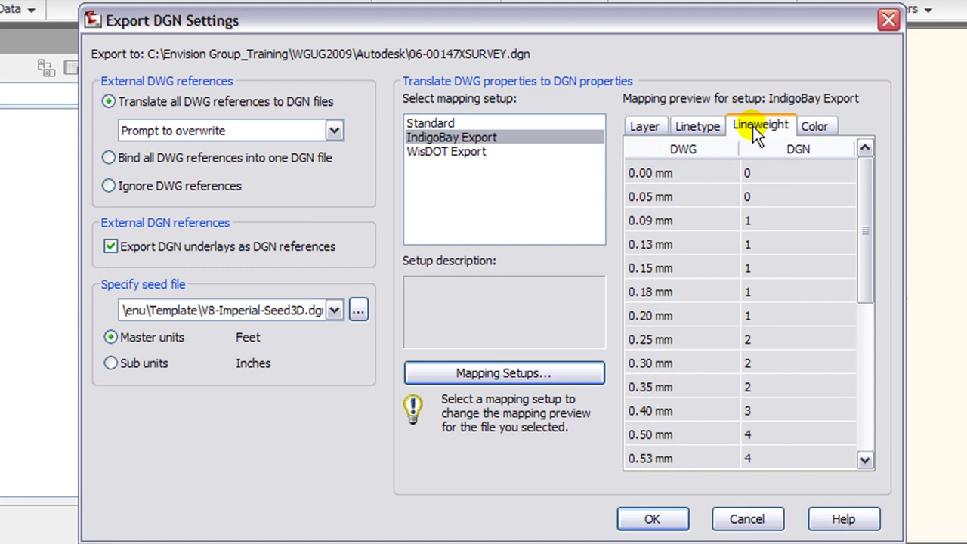
click(814, 129)
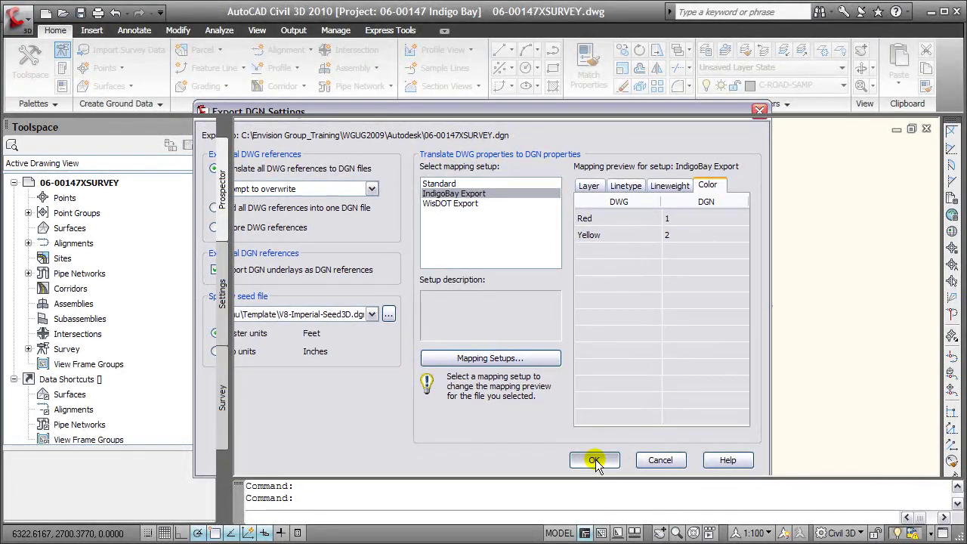
click(595, 461)
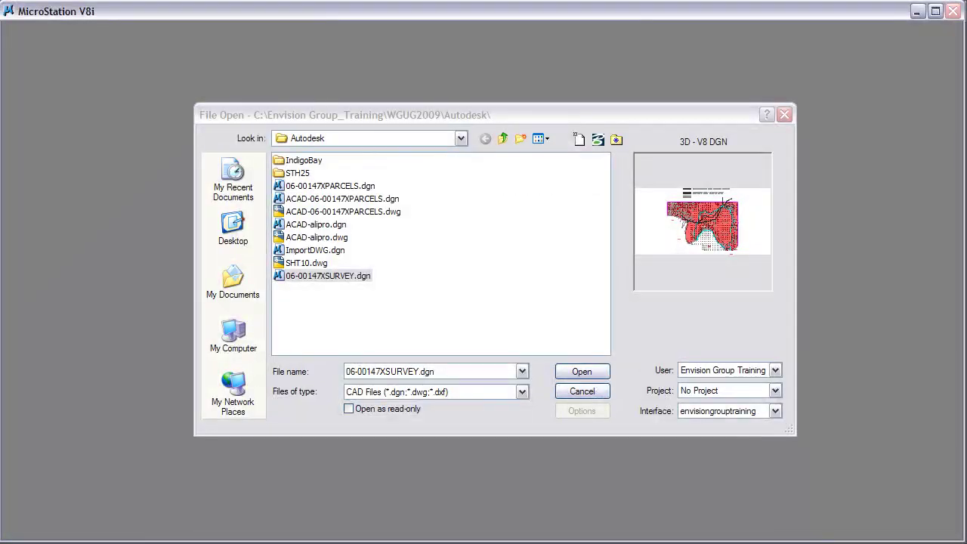
Open the exported 06-00147XSURVEY.dgn in MicroStation V8i with the whole survey in view
click(327, 274)
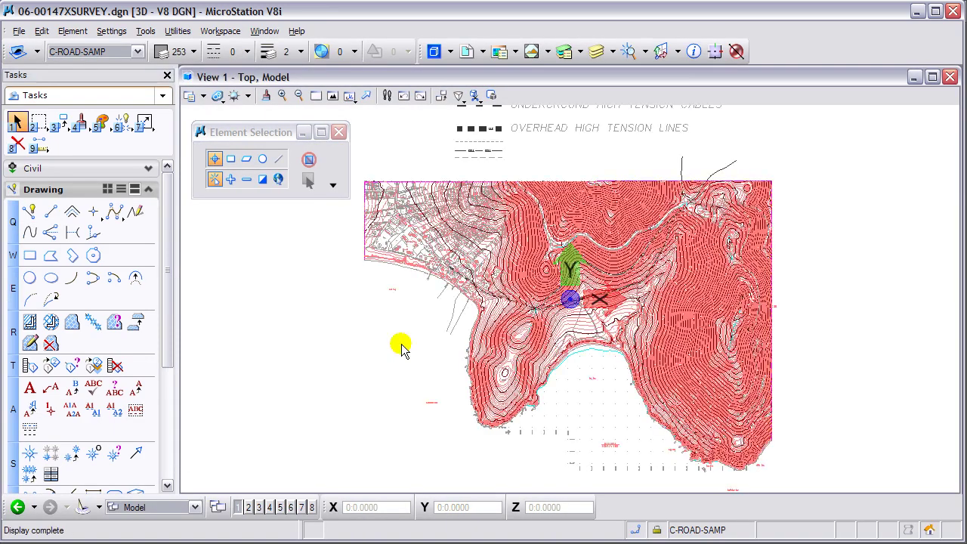
scroll(401, 346, down, 1)
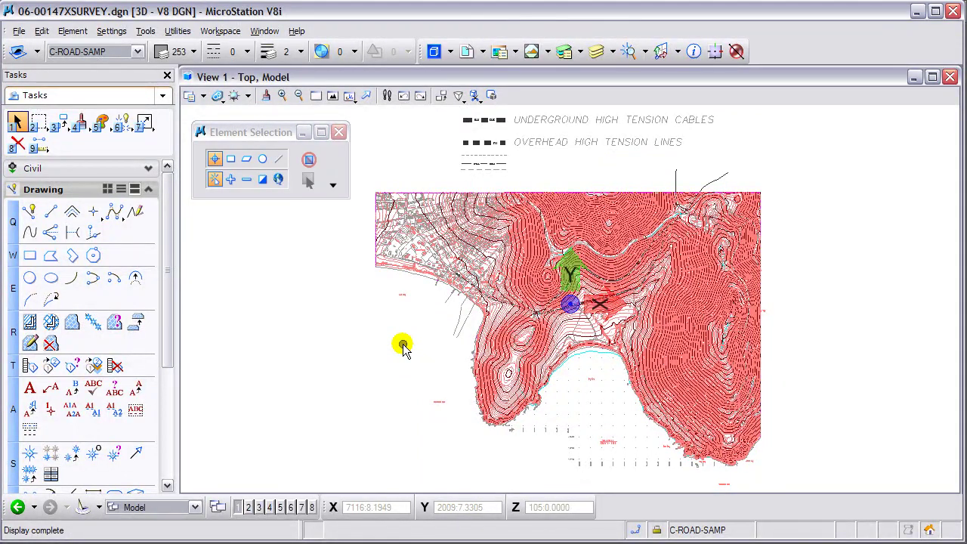
Sort the levels by line style in the Level Manager and inspect the line style options of the Default level
click(564, 51)
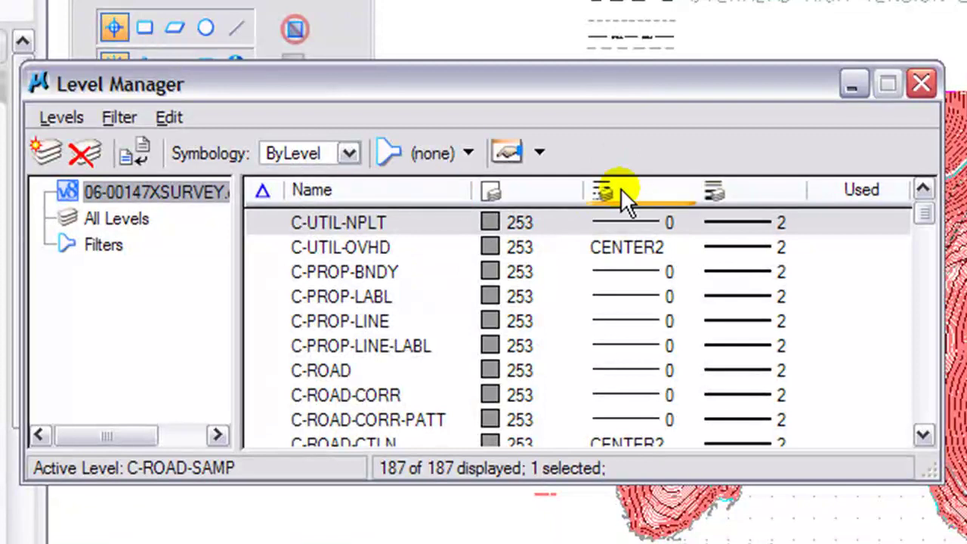
click(628, 190)
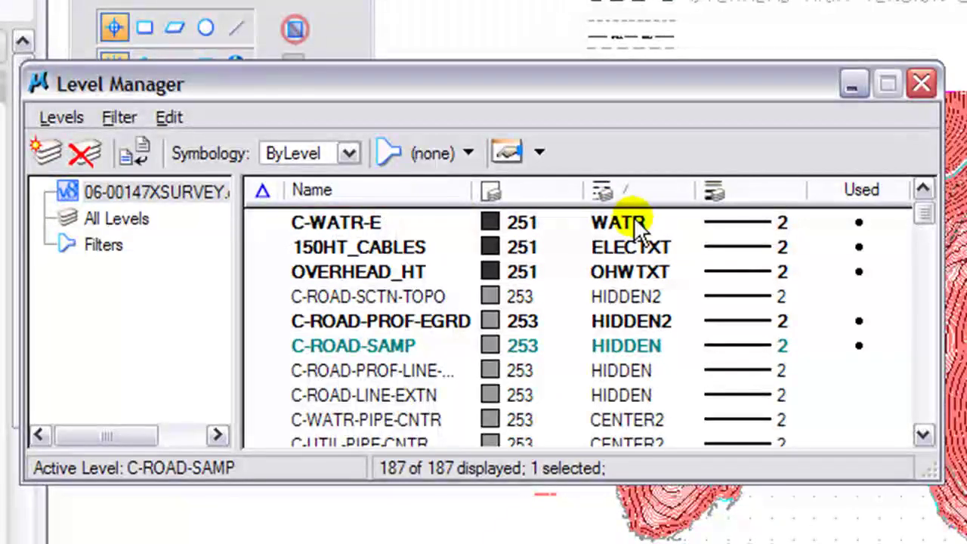
drag(925, 219, 929, 233)
click(651, 272)
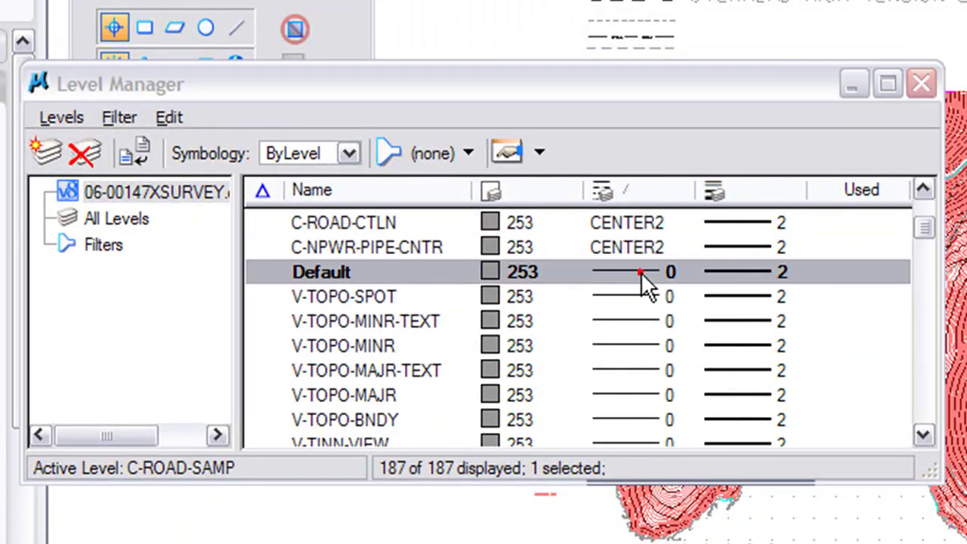
click(645, 280)
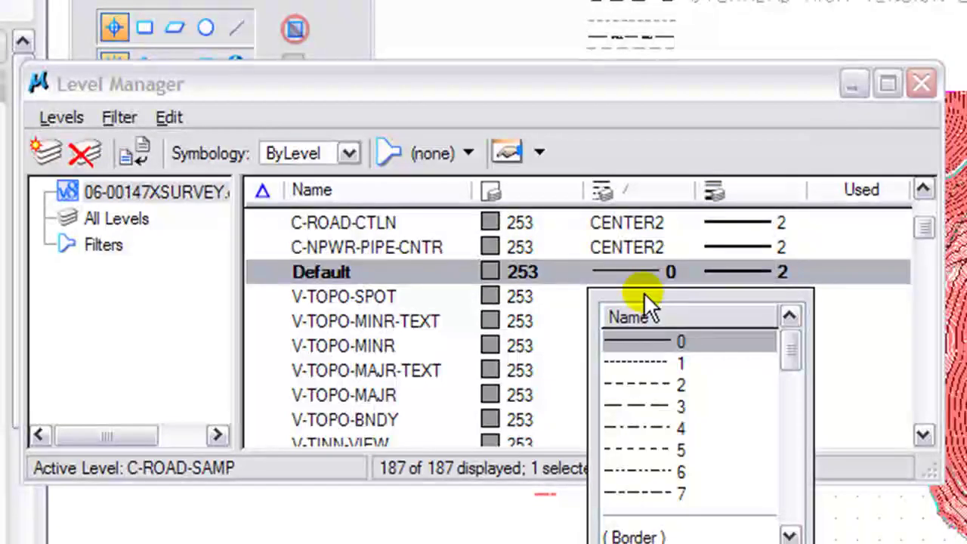
click(776, 86)
Sort the levels by name, look over the beginning of the level list and close the Level Manager
click(370, 189)
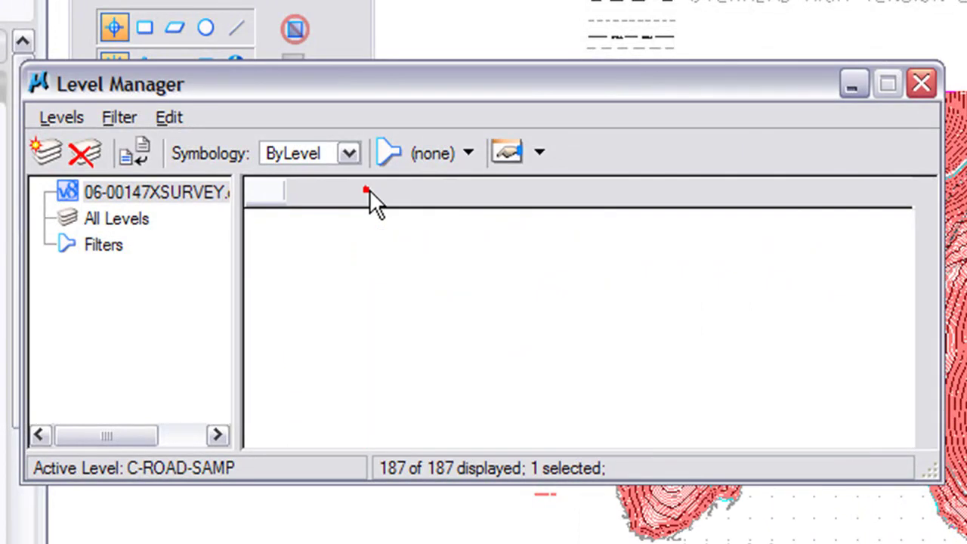
drag(924, 229, 918, 222)
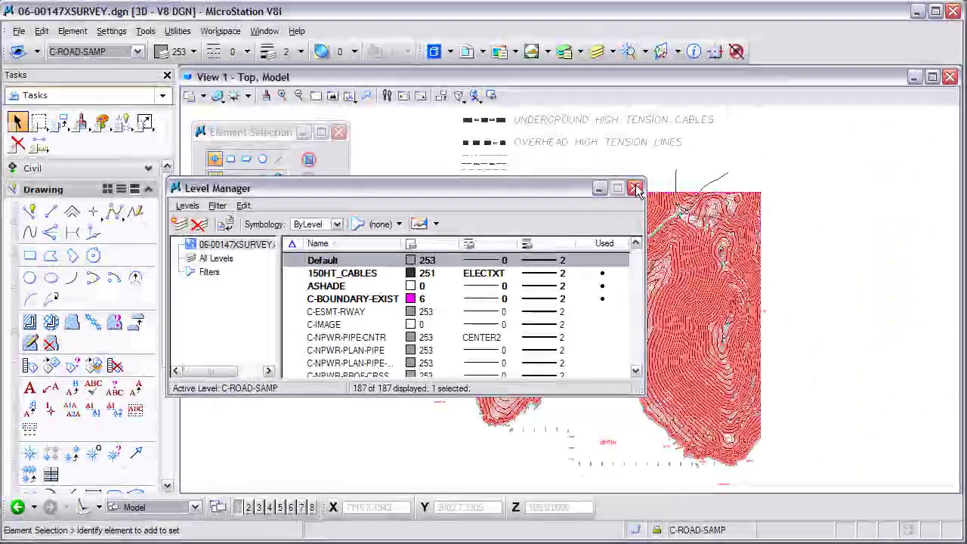
click(813, 123)
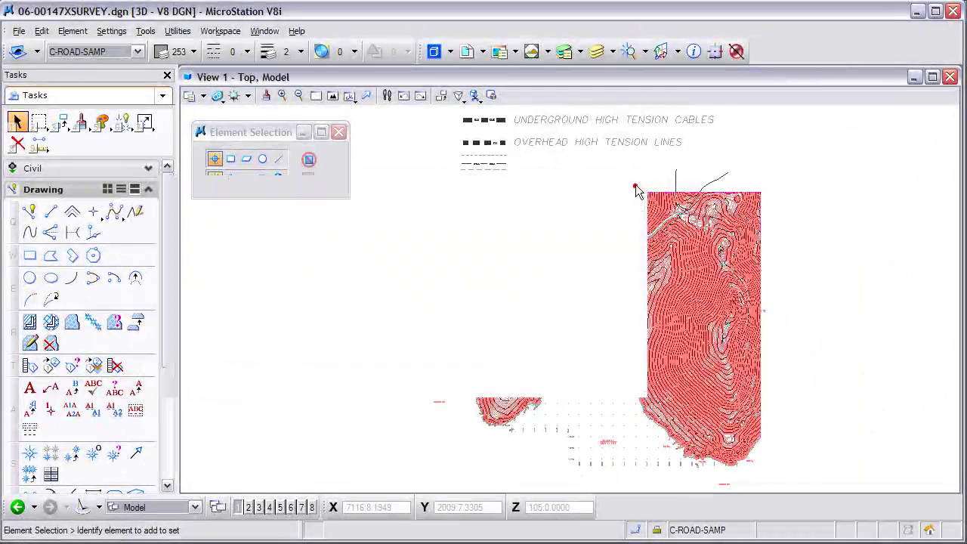
Inspect the custom line style samples in the legend above the survey up close, and return to the full drawing view
click(316, 95)
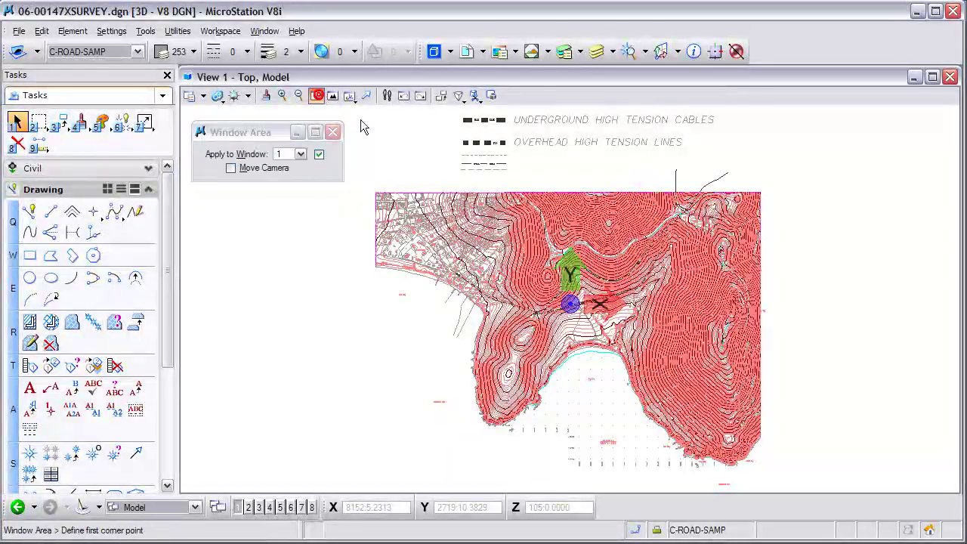
click(454, 177)
click(493, 110)
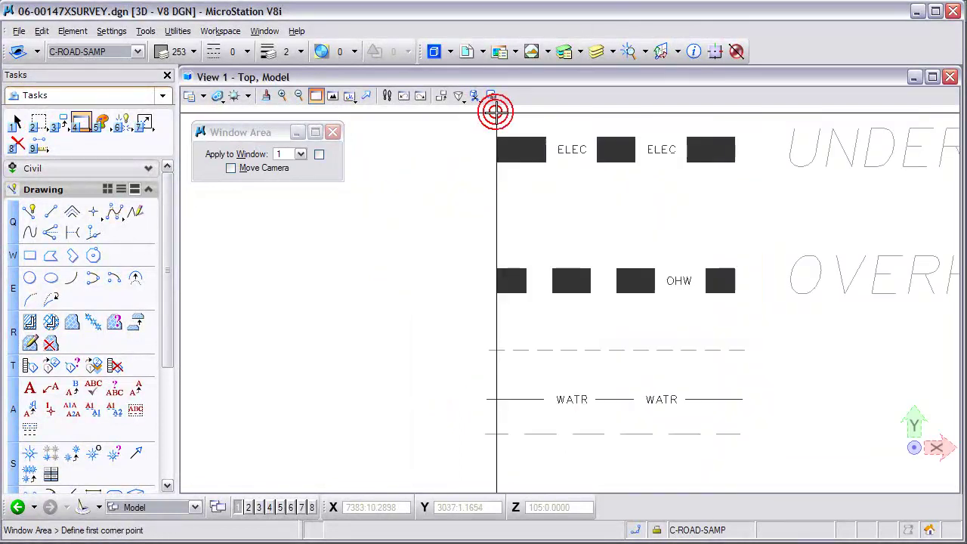
click(333, 97)
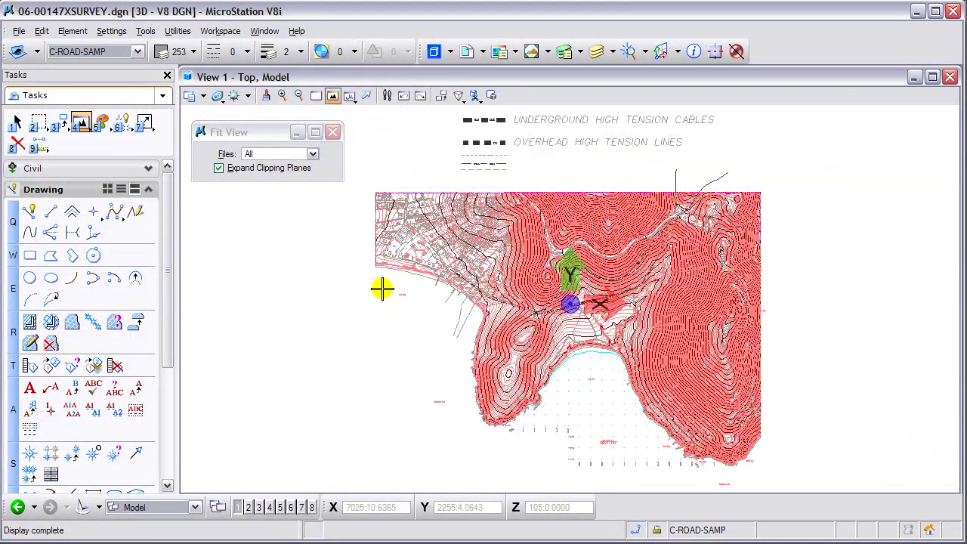